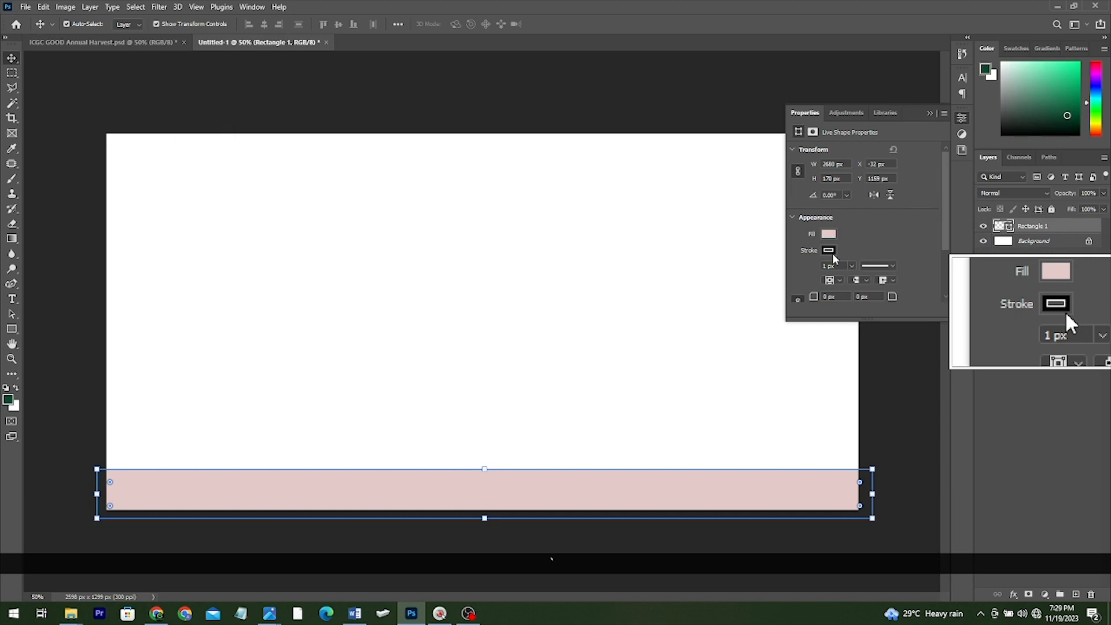
Open the stroke colour choices for the pale pink bottom band
left_click(829, 251)
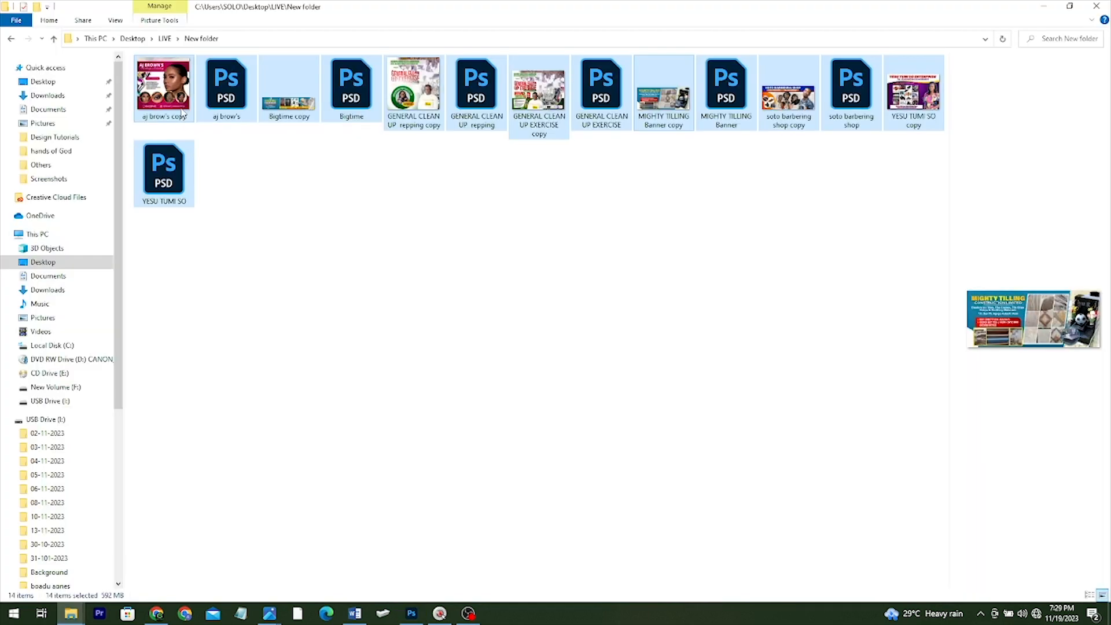
Preview a flyer image, then open the Design Tutorials folder on the USB drive
left_click(181, 115)
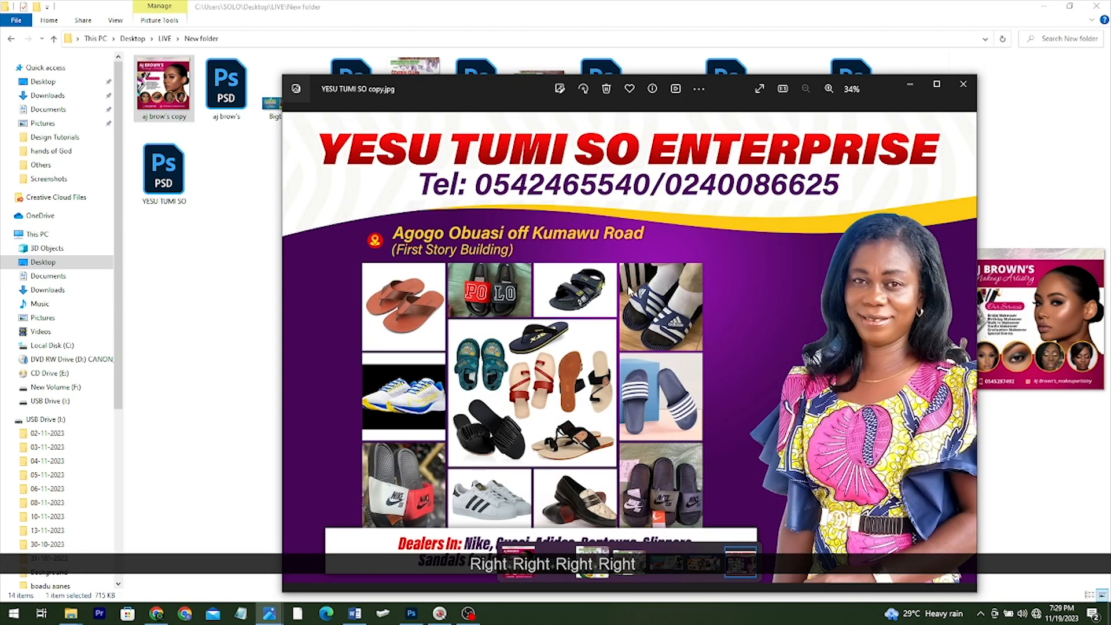
left_click(706, 5)
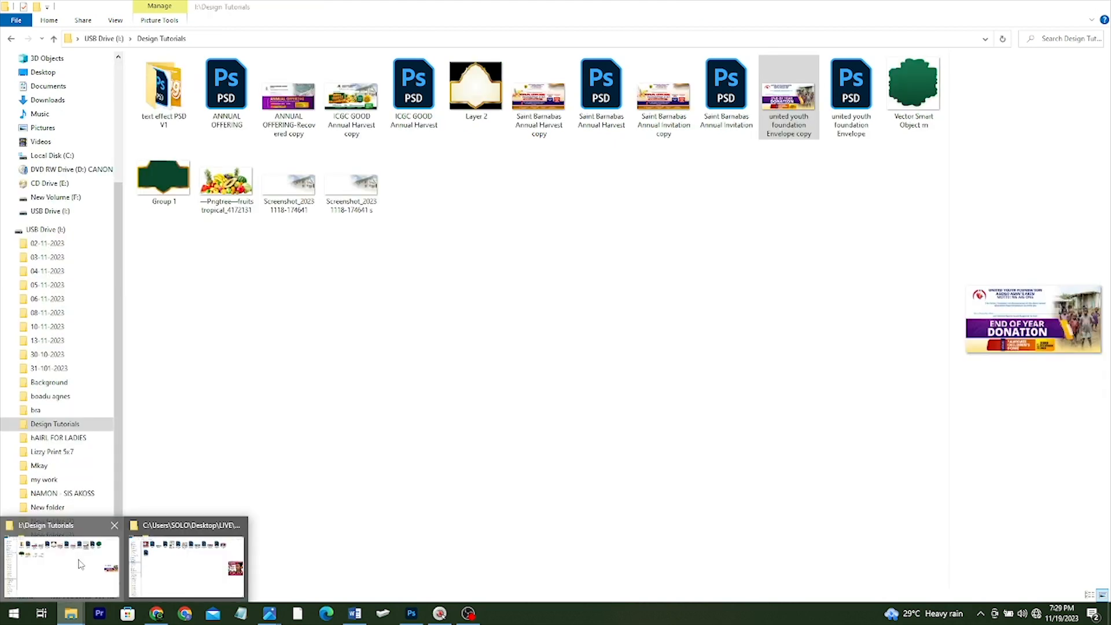
left_click(798, 109)
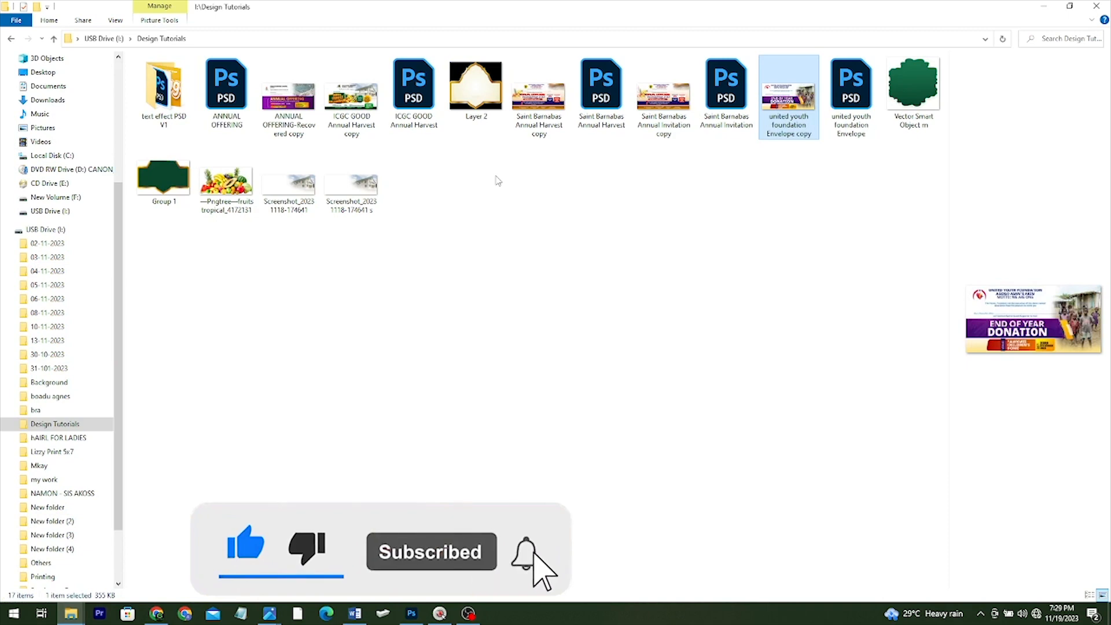
Raise the building photo and copy the logo, church name and invitation line from ICGC GOOD Annual Harvest.psd
left_click_drag(665, 225, 665, 203)
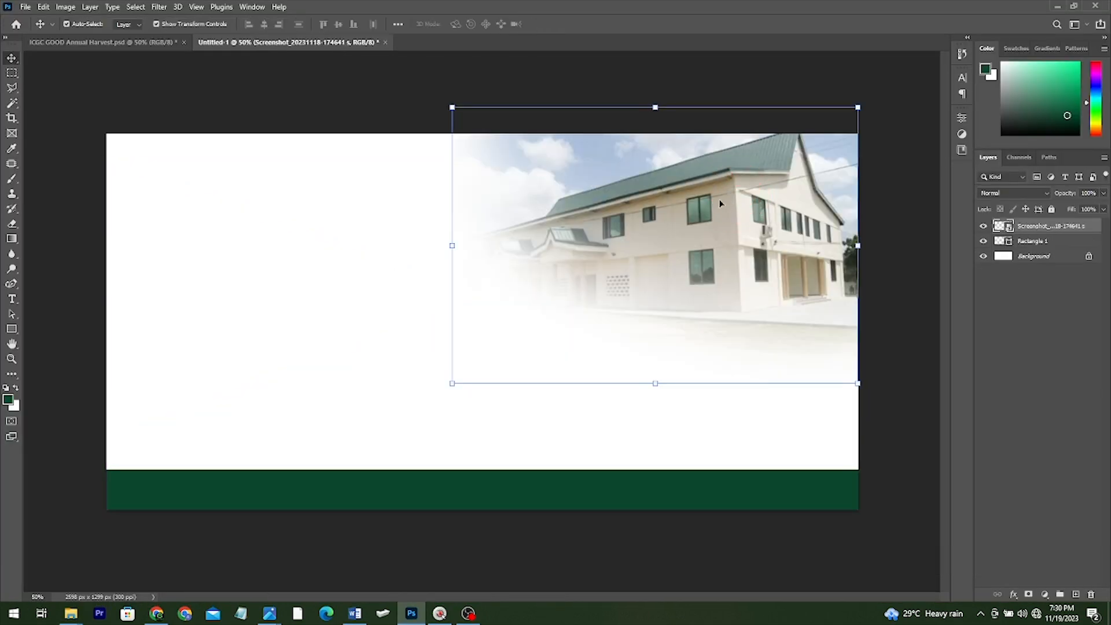
left_click(114, 44)
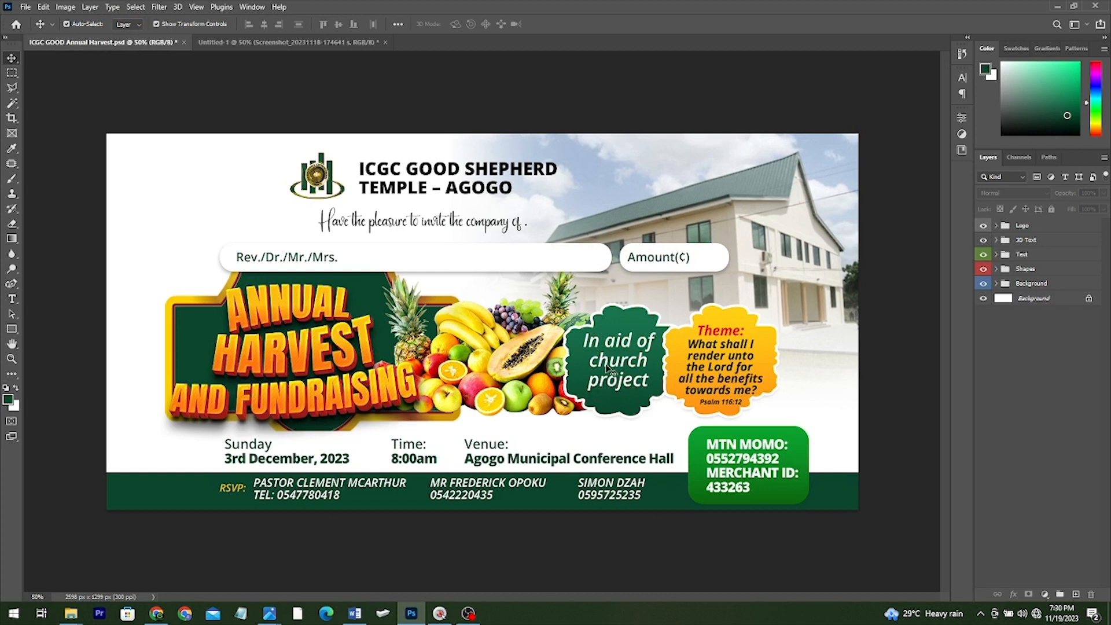
left_click(329, 43)
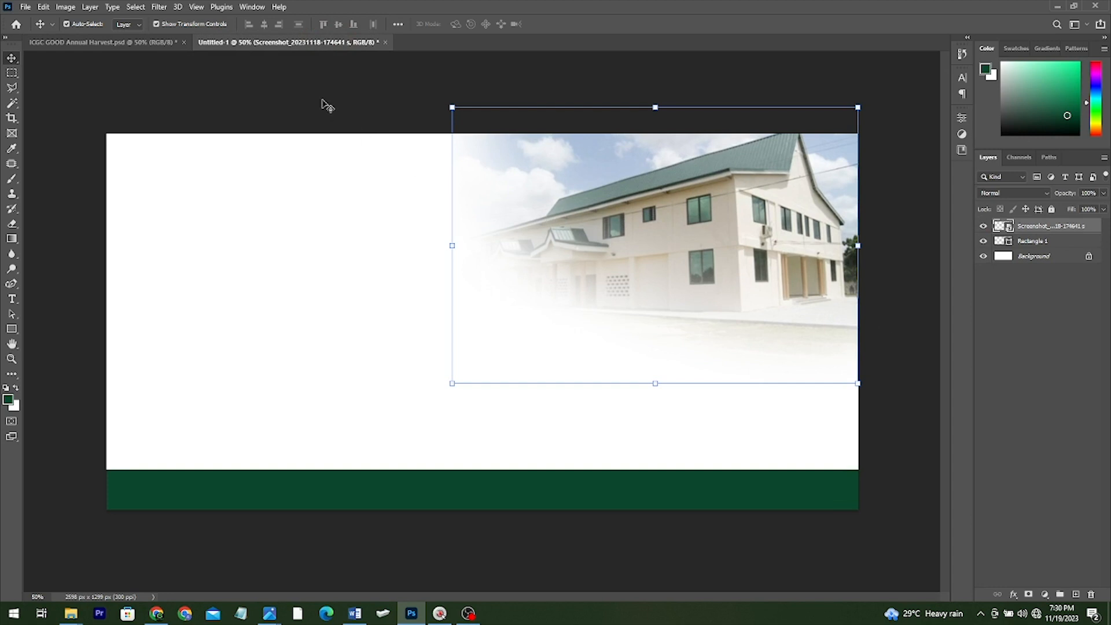
left_click(165, 43)
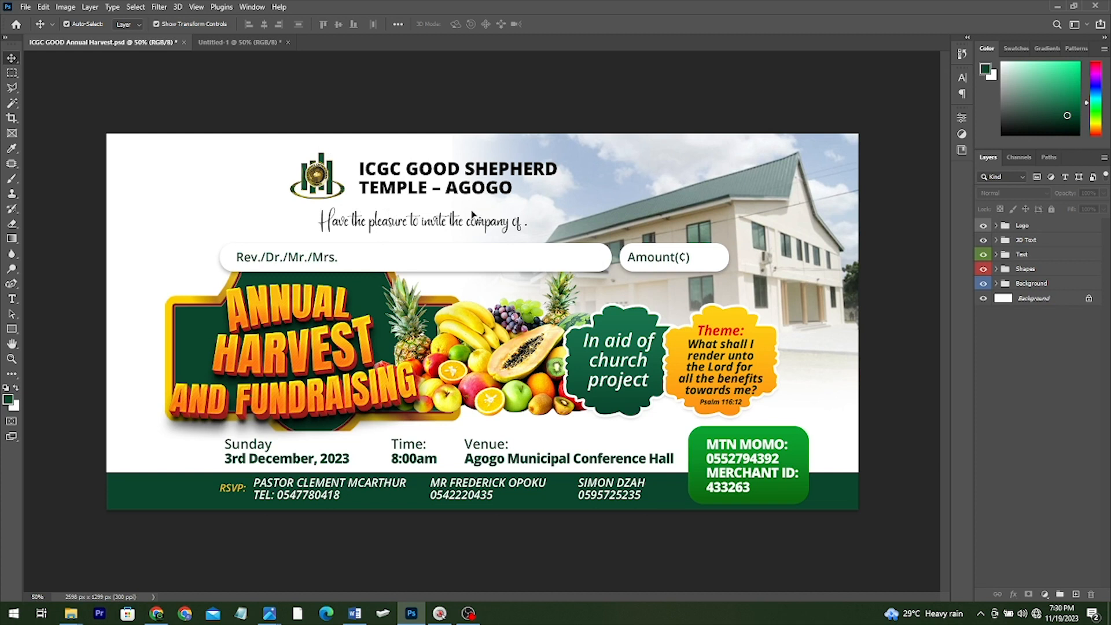
key("ctrl+shift+Tab")
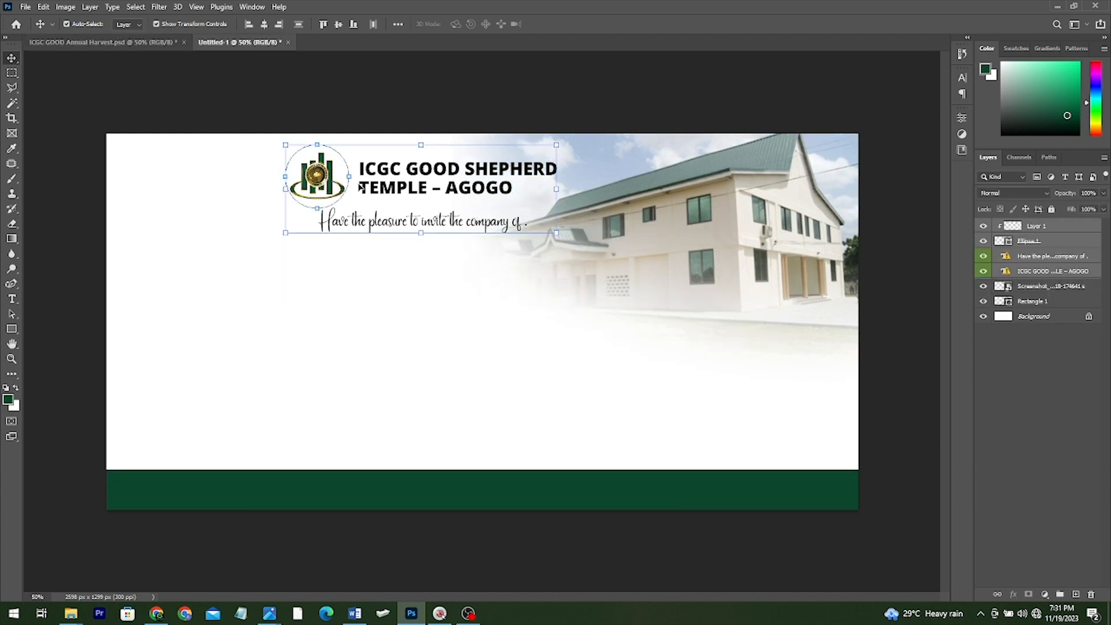
Draw a wide rounded-corner box below the invitation line
left_click(11, 329)
right_click(11, 329)
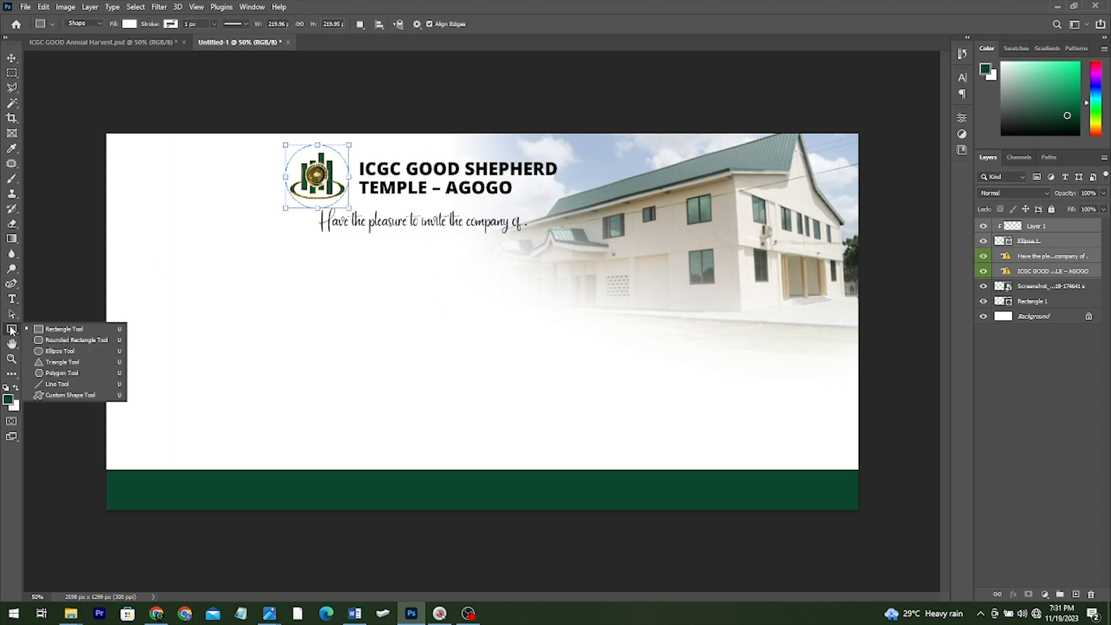
left_click(53, 331)
left_click_drag(275, 247, 584, 271)
scroll(262, 244, "up", 3)
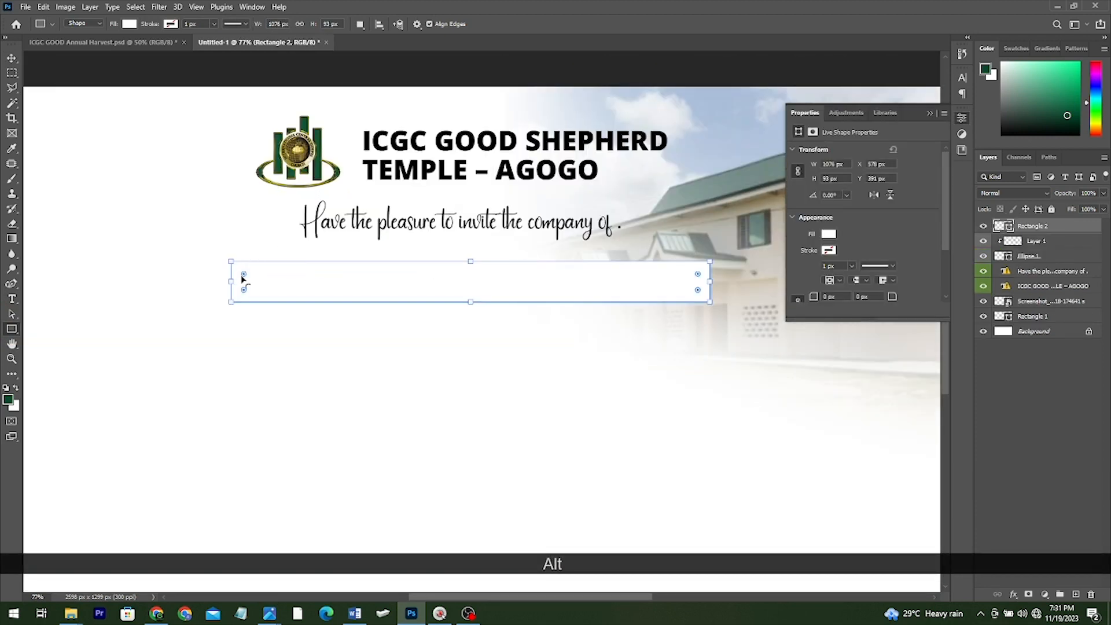
left_click_drag(243, 276, 275, 281)
key("v")
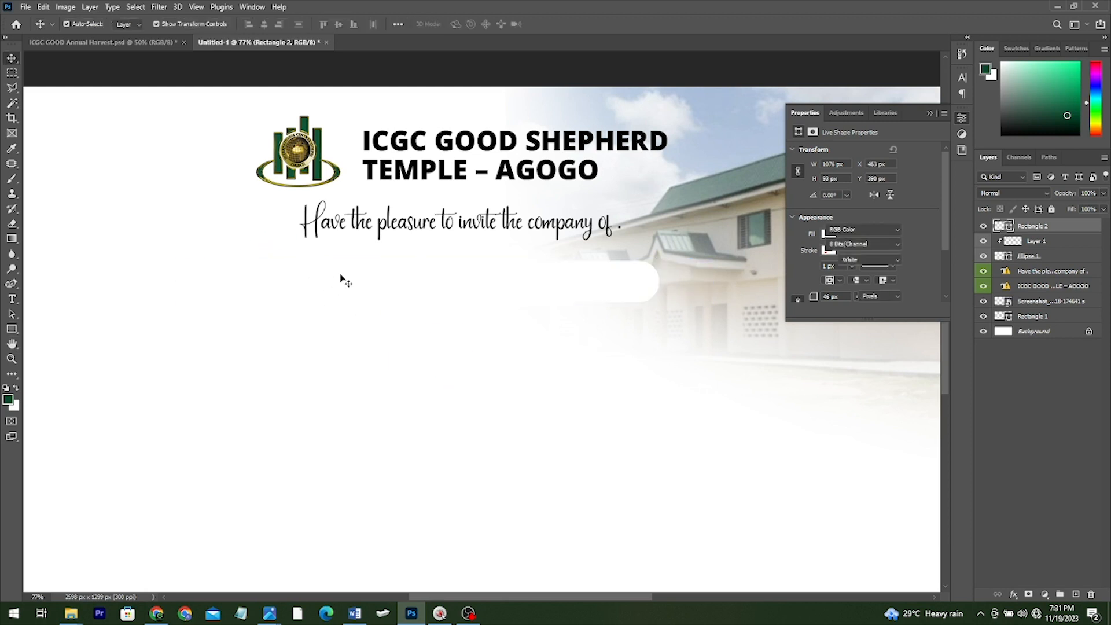
Give the box a lighter drop shadow and duplicate it to the right
left_click(1013, 594)
left_click(1035, 590)
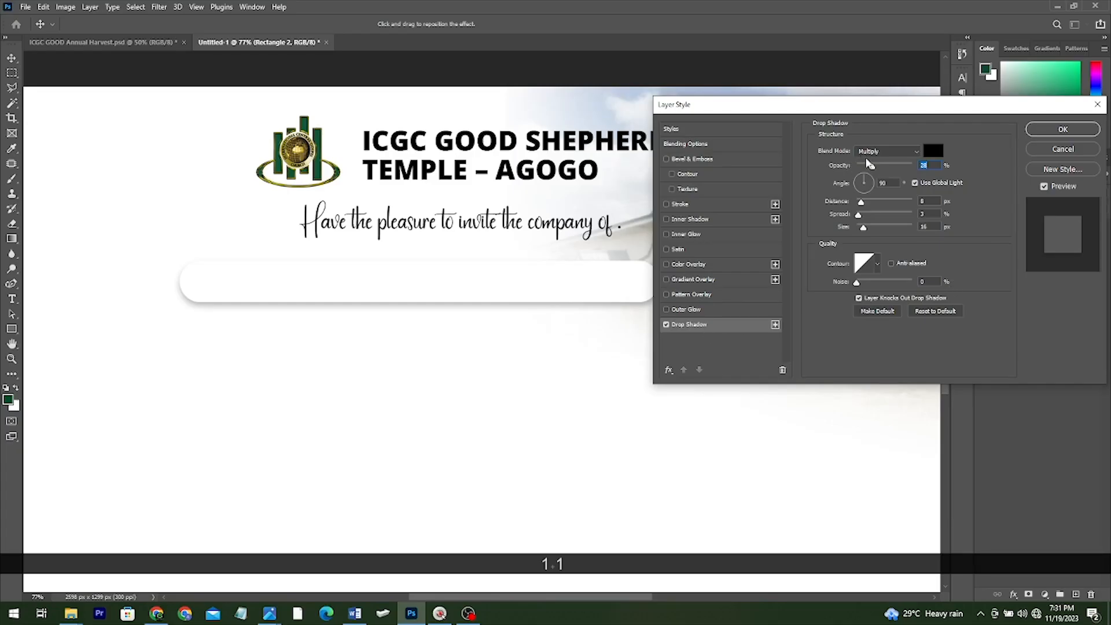
left_click(867, 164)
left_click(1055, 136)
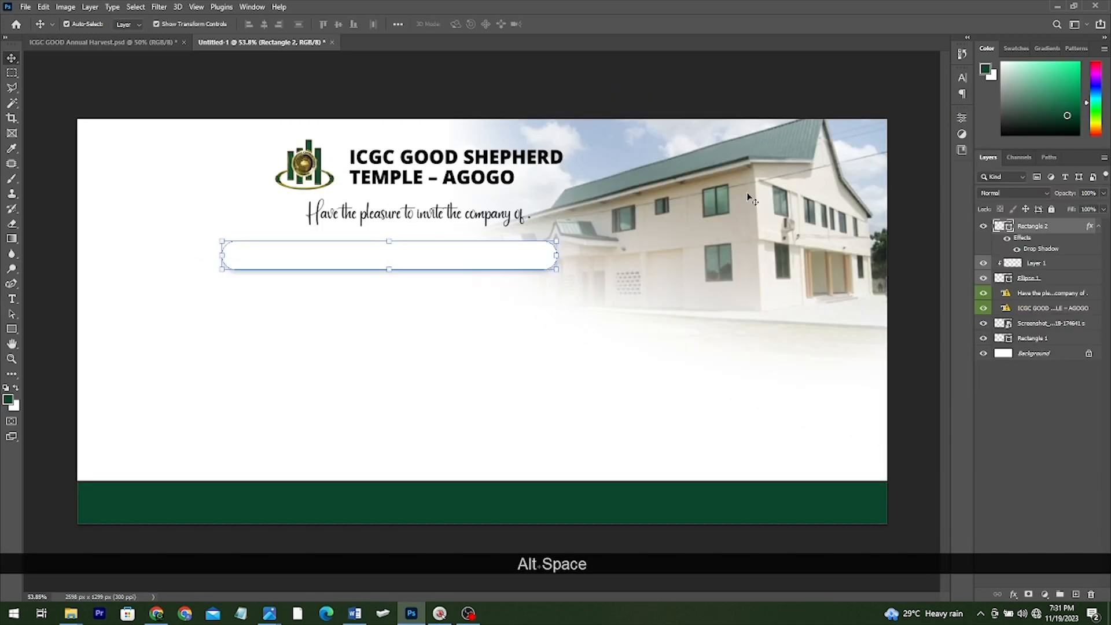
left_click_drag(358, 257, 596, 256)
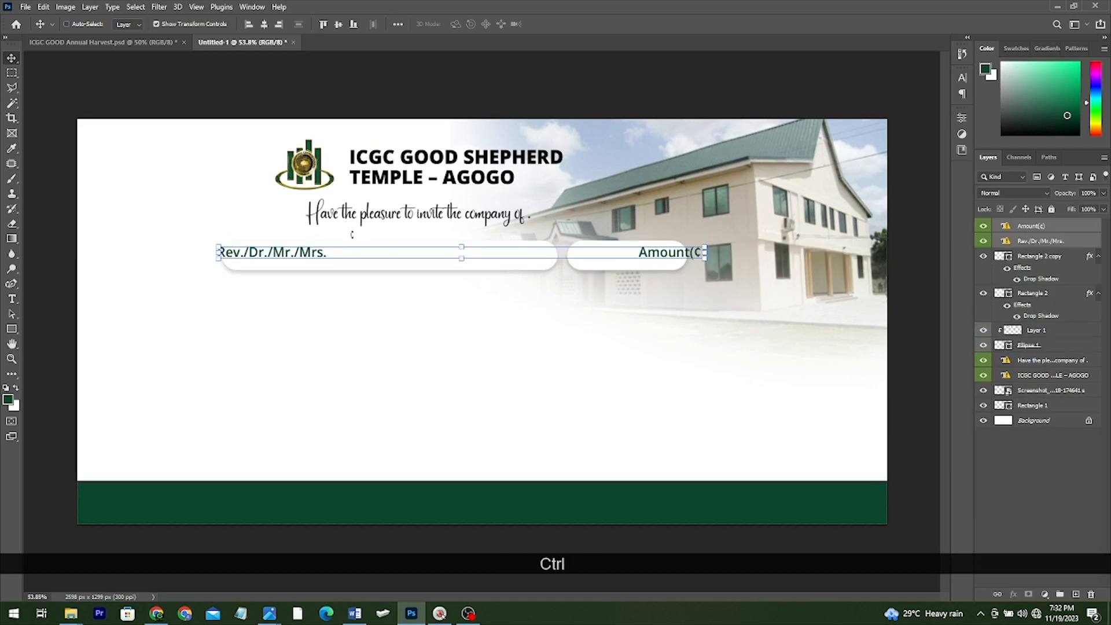
key("ctrl")
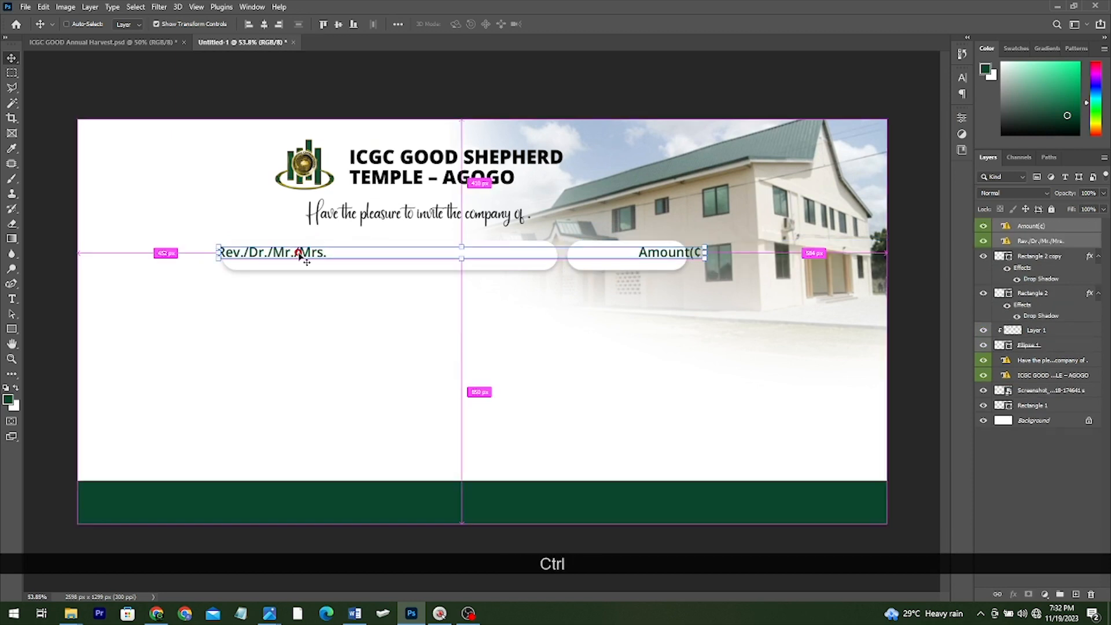
Move the Rev./Dr./Mr./Mrs. and Amount(¢) labels into their fields and adjust Amount(¢) character formatting
left_click_drag(300, 256, 320, 258)
left_click_drag(688, 261, 599, 261)
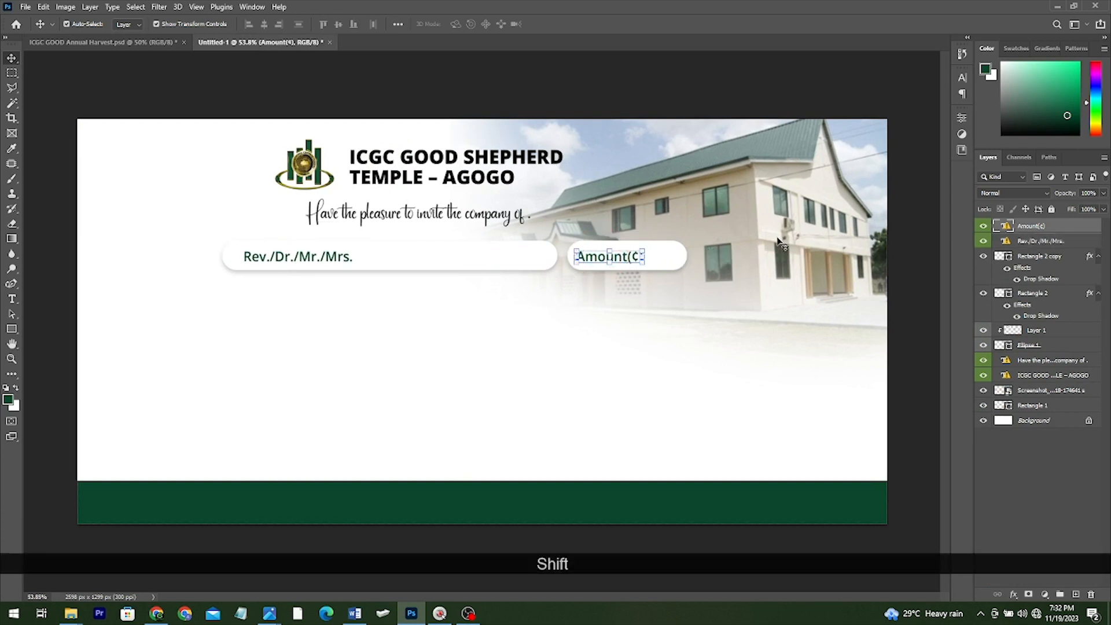
left_click(962, 77)
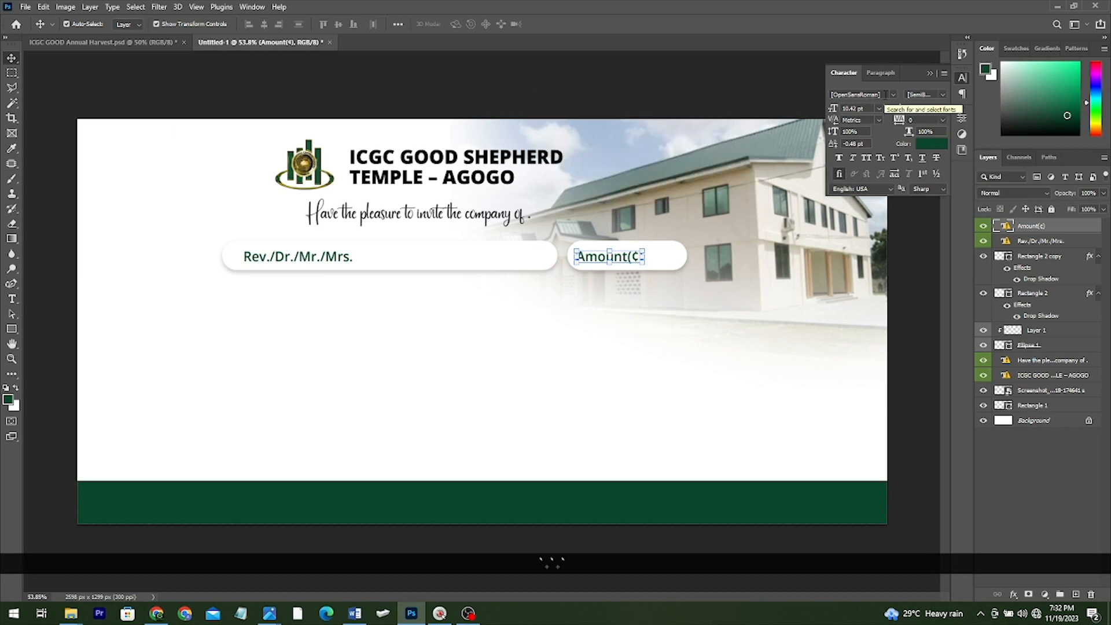
left_click(627, 95)
Compare the labels with the reference flyer and bring the gold emblem frame into the banner
key("ctrl+Tab")
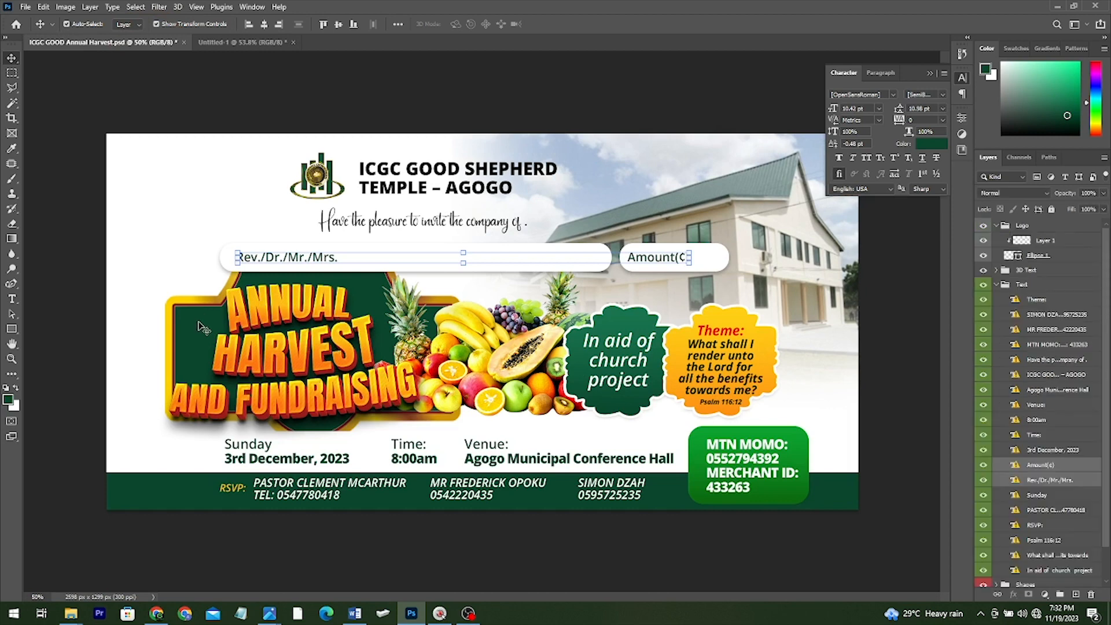
left_click(240, 58)
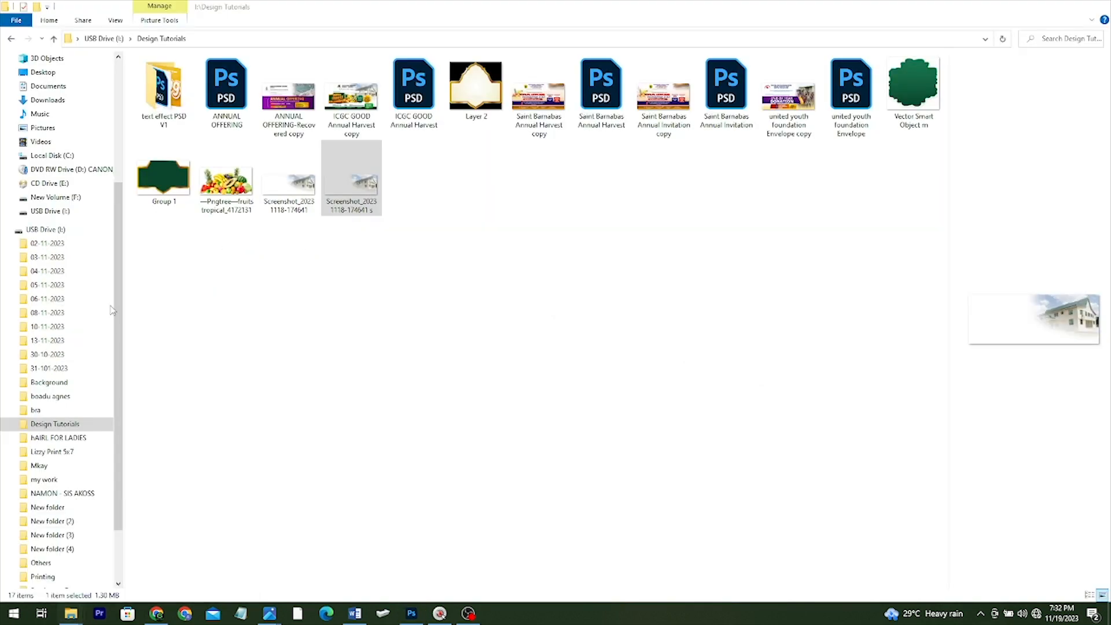
left_click_drag(162, 174, 392, 429)
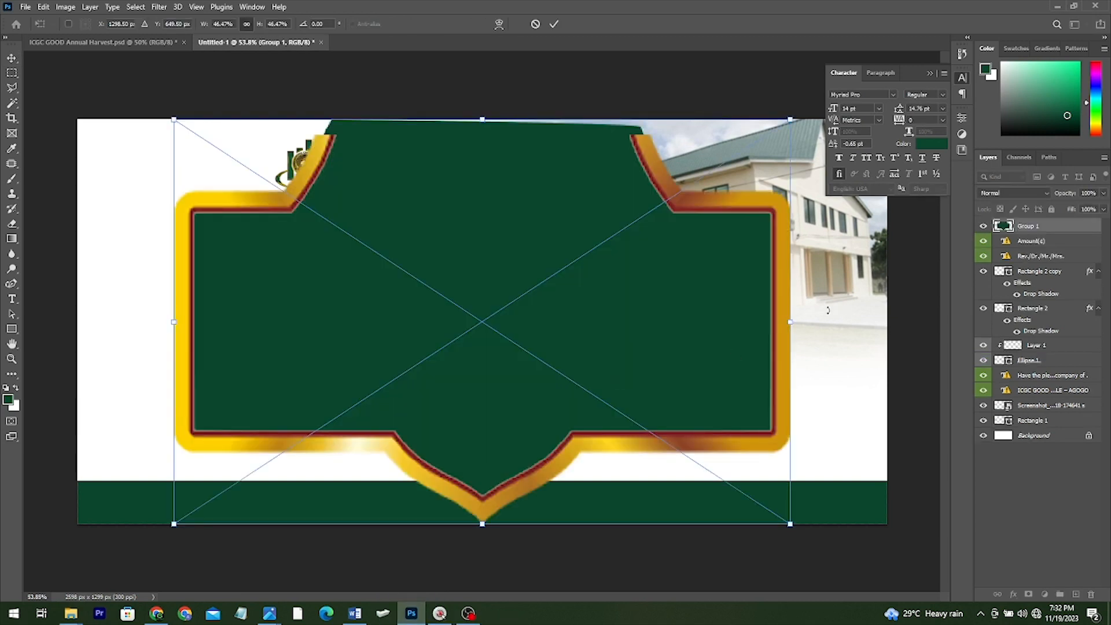
Resize and position the gold-framed emblem beneath the Rev./Dr. field
left_click_drag(787, 321, 593, 322)
left_click_drag(451, 327, 357, 352)
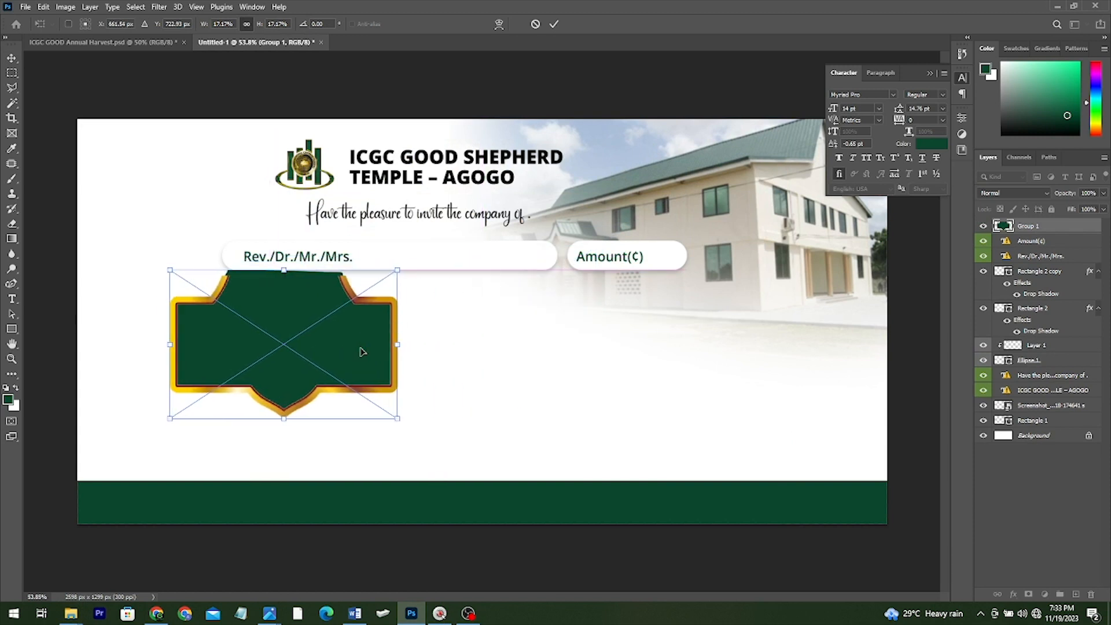
left_click(1031, 226)
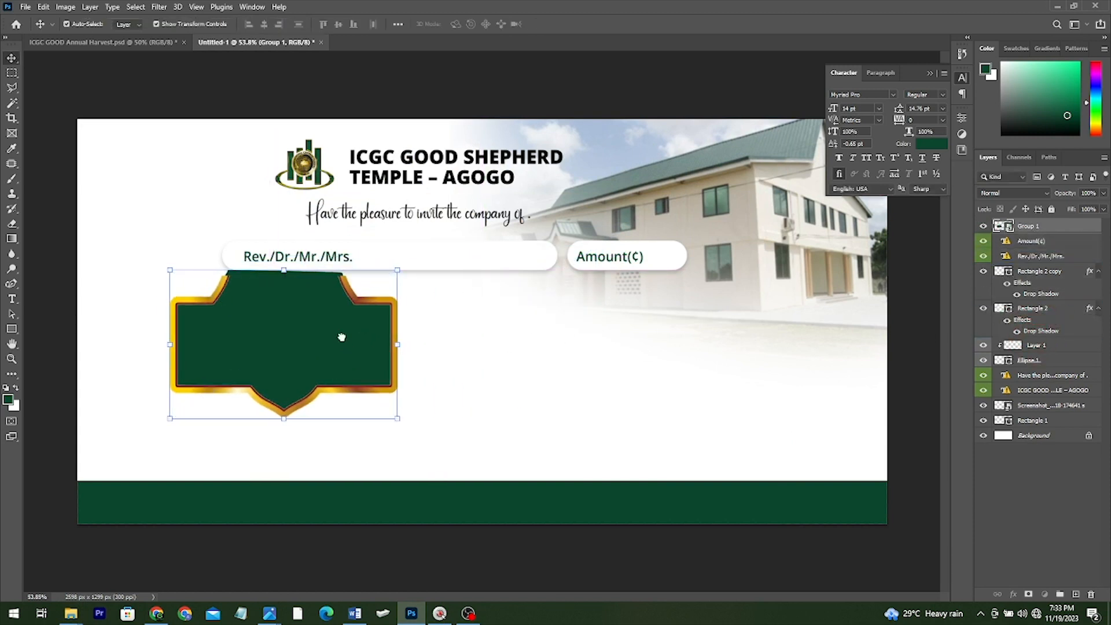
left_click_drag(321, 316, 331, 323)
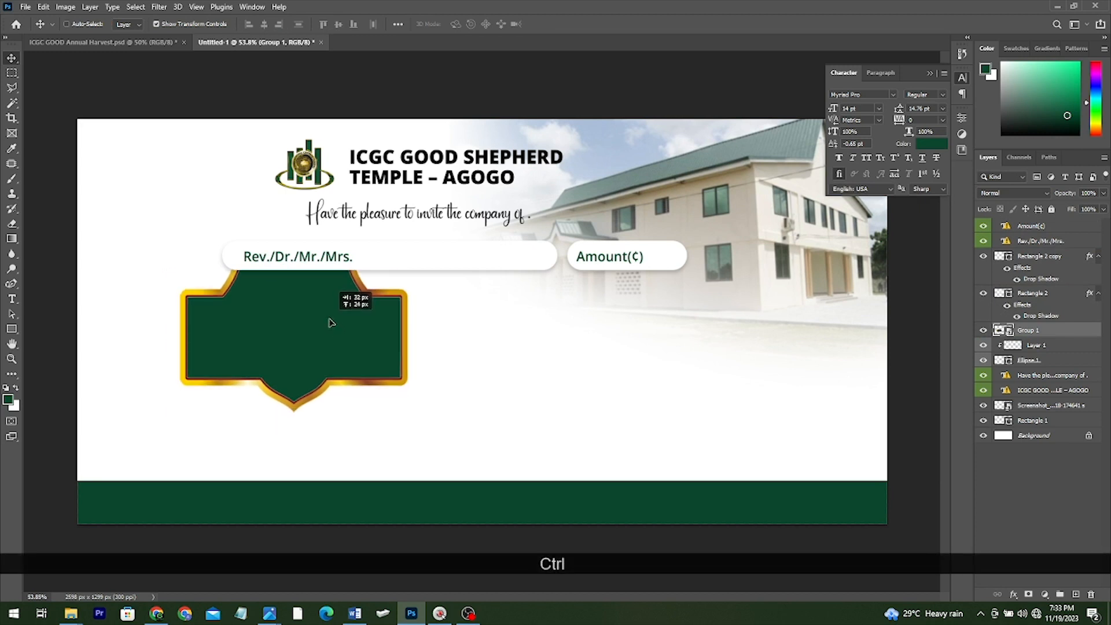
left_click_drag(409, 411, 442, 438)
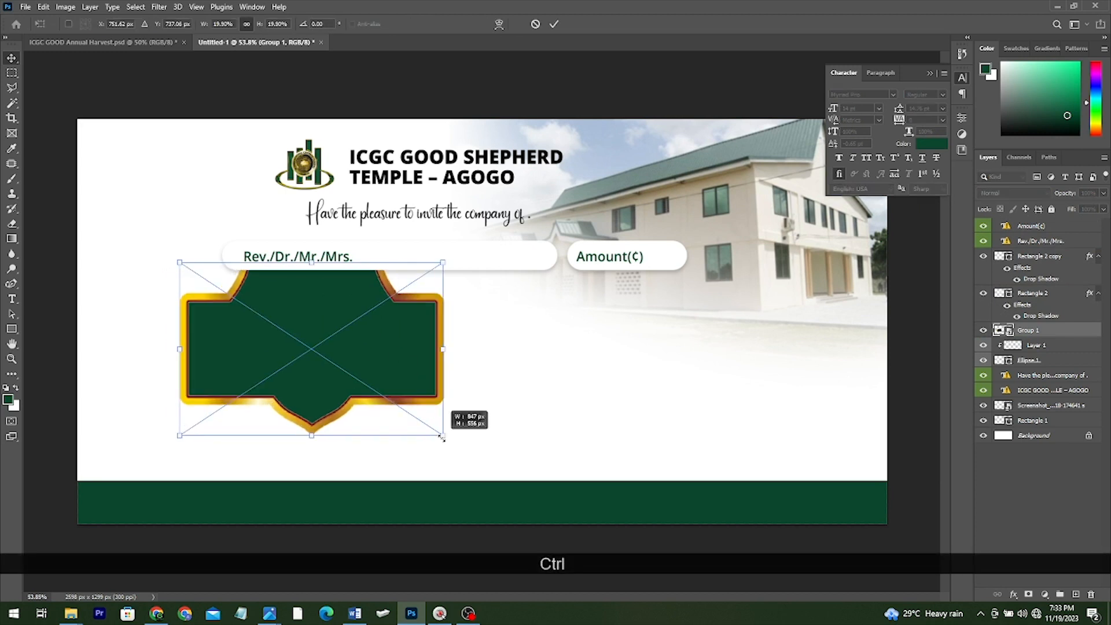
double_click(357, 381)
left_click_drag(294, 380, 293, 379)
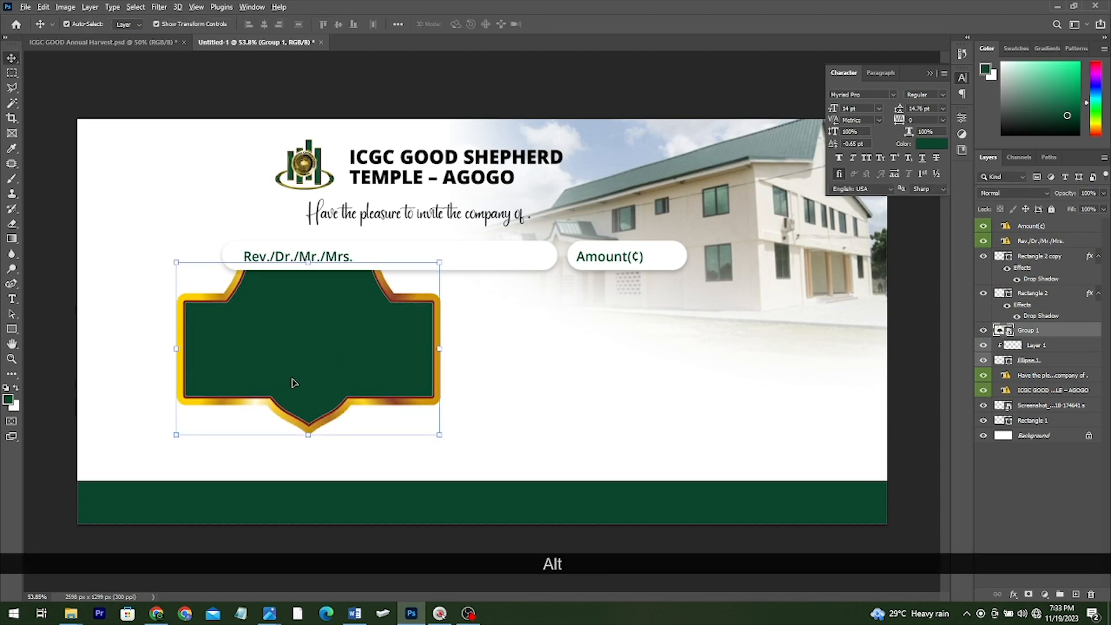
Place the tropical fruits image beside the emblem
key("alt+Tab")
left_click_drag(226, 183, 498, 305)
key("alt+Tab")
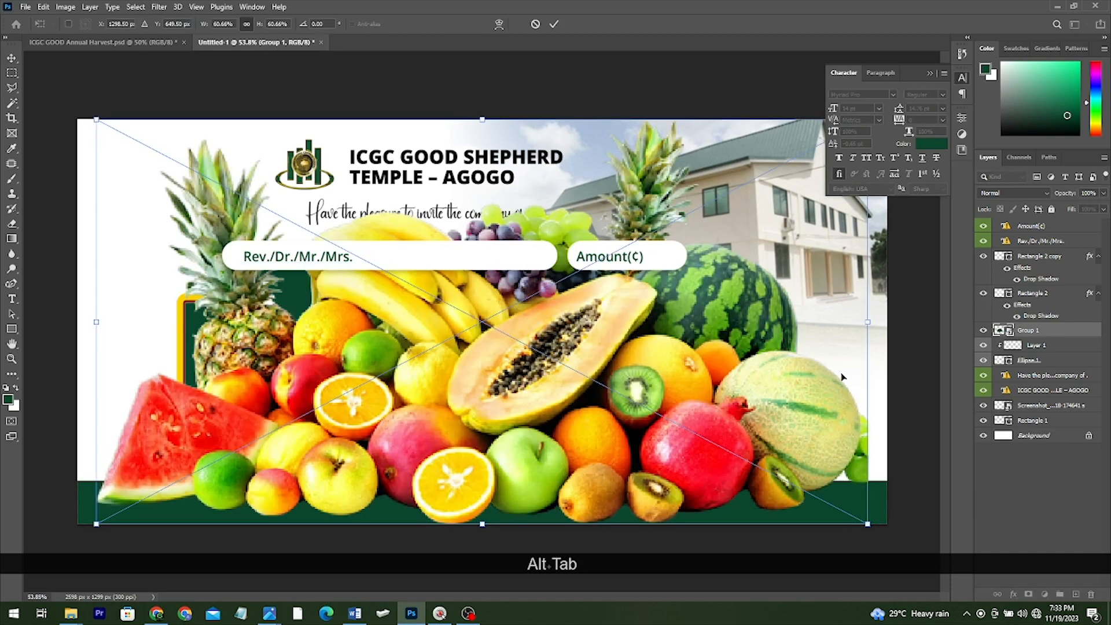
mouse_move(604, 365)
left_mouse_down()
mouse_move(585, 365)
mouse_move(619, 364)
left_mouse_up()
mouse_move(492, 350)
left_mouse_down()
mouse_move(533, 347)
mouse_move(495, 331)
left_mouse_up()
key("Return")
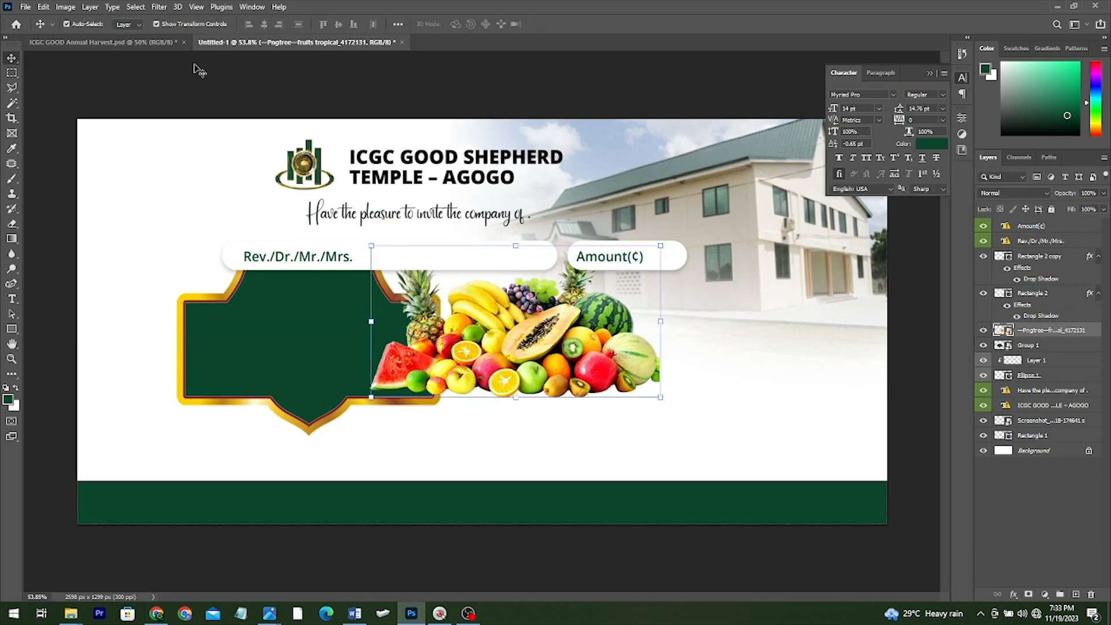
Drag the green scalloped blob file from the folder into the banner
key("alt+Tab")
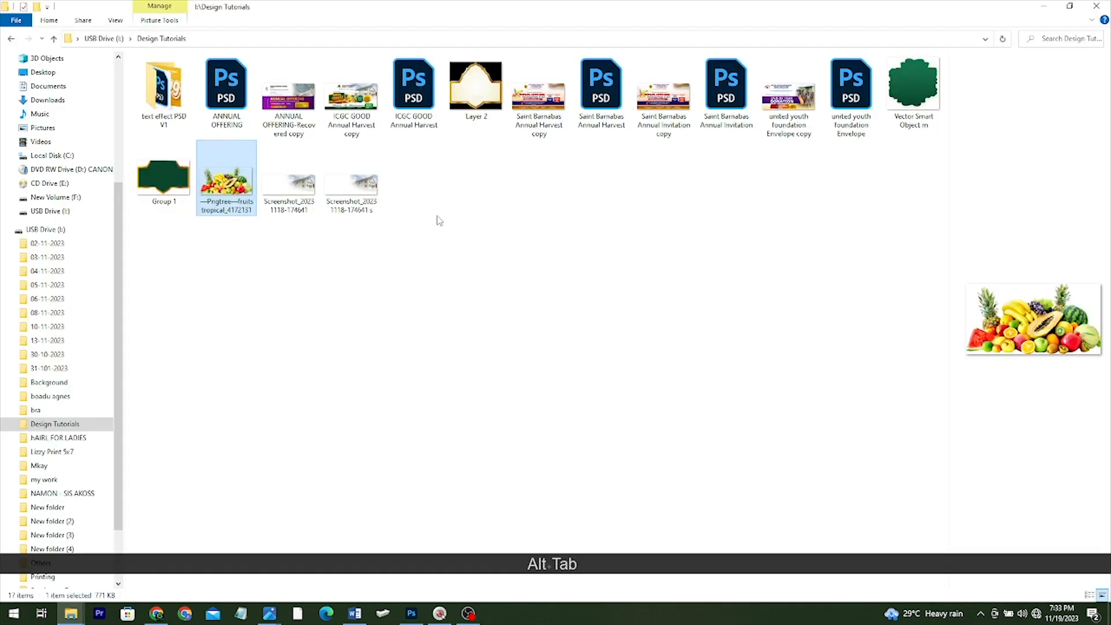
left_click_drag(909, 119, 424, 317)
key("Tab")
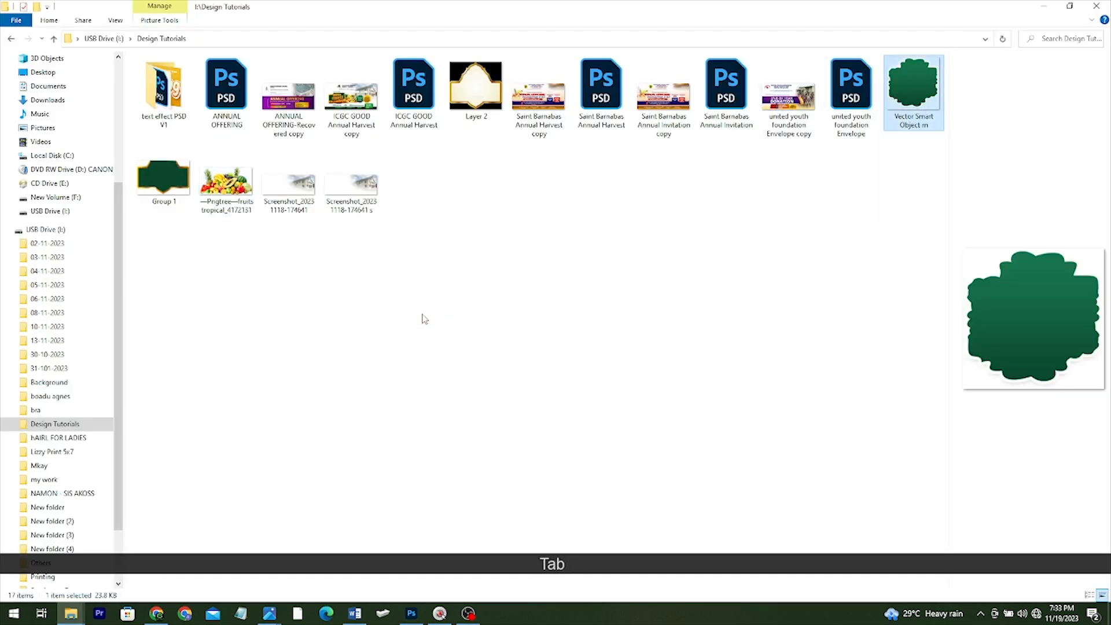
left_click_drag(901, 110, 391, 414)
key("alt+Tab")
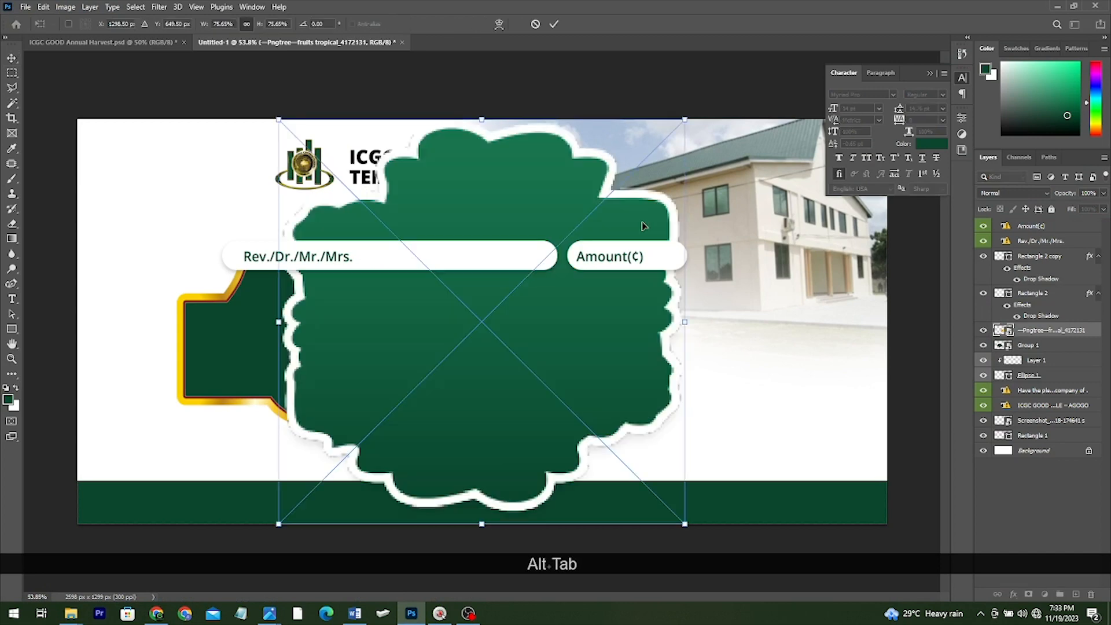
Shrink the green scalloped shape beside the fruit near Amount(¢) and duplicate it rightward
left_click_drag(690, 115, 582, 243)
left_click_drag(519, 313, 715, 336)
left_click_drag(755, 272, 750, 280)
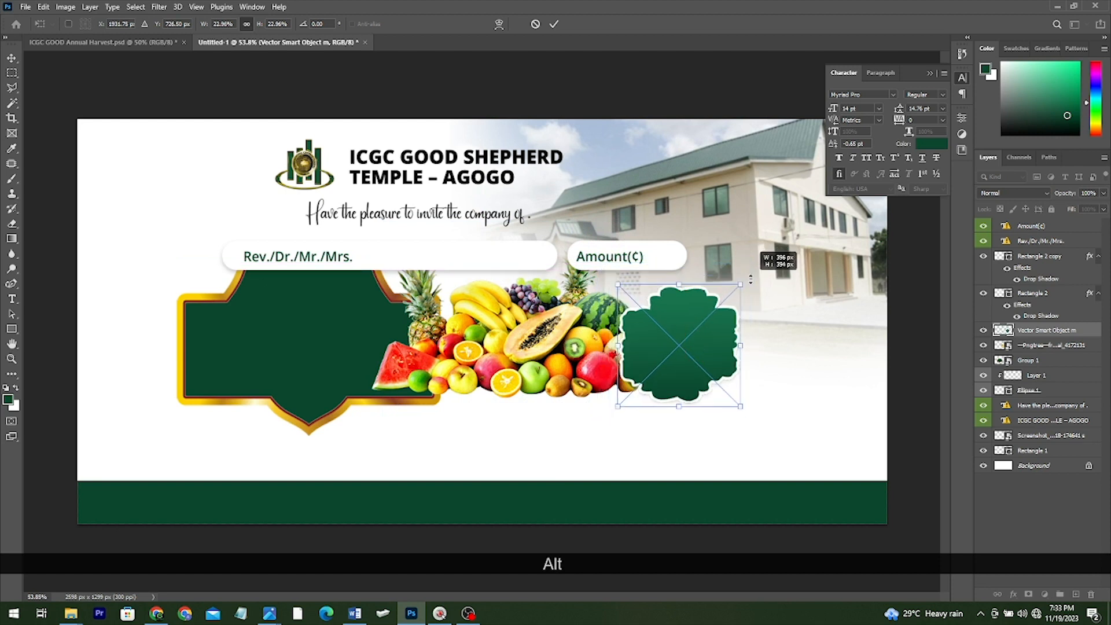
double_click(688, 315)
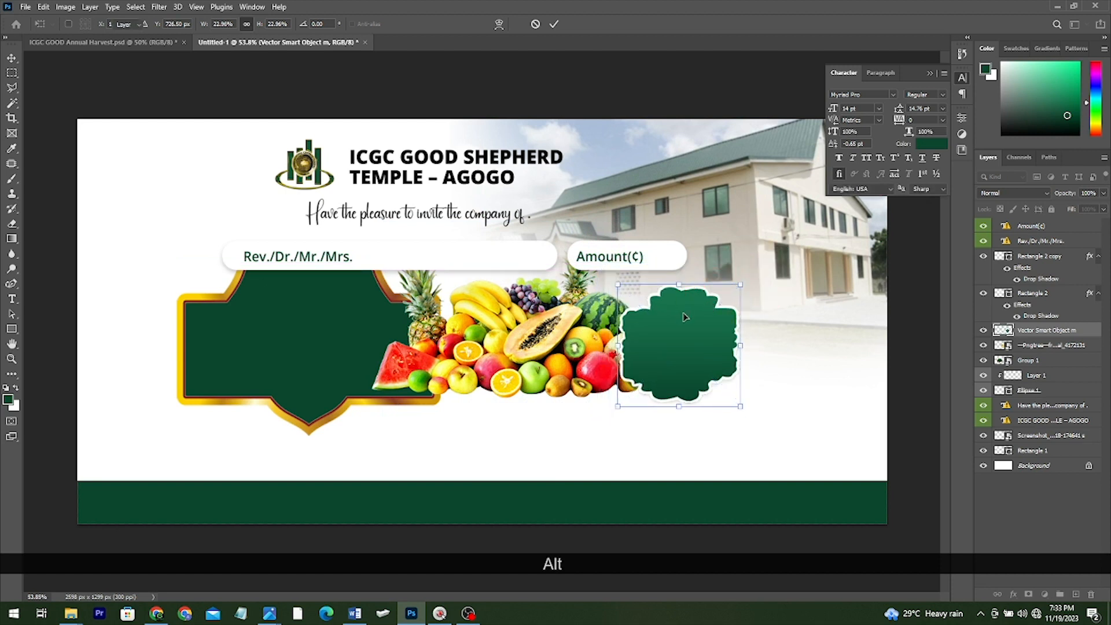
left_click_drag(672, 317, 763, 319)
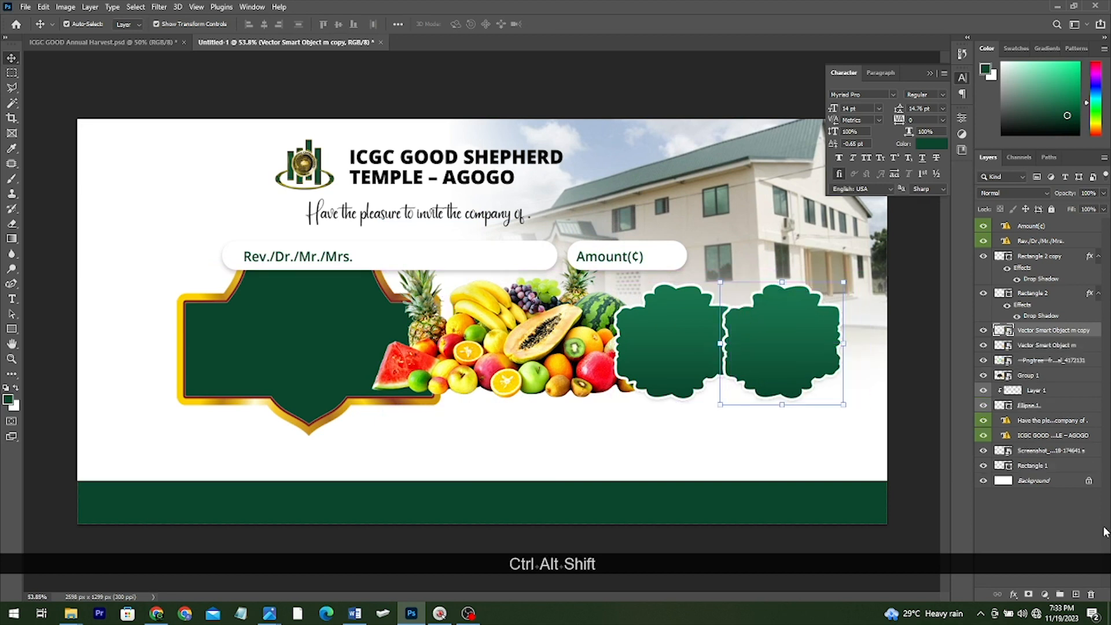
left_click(1011, 594)
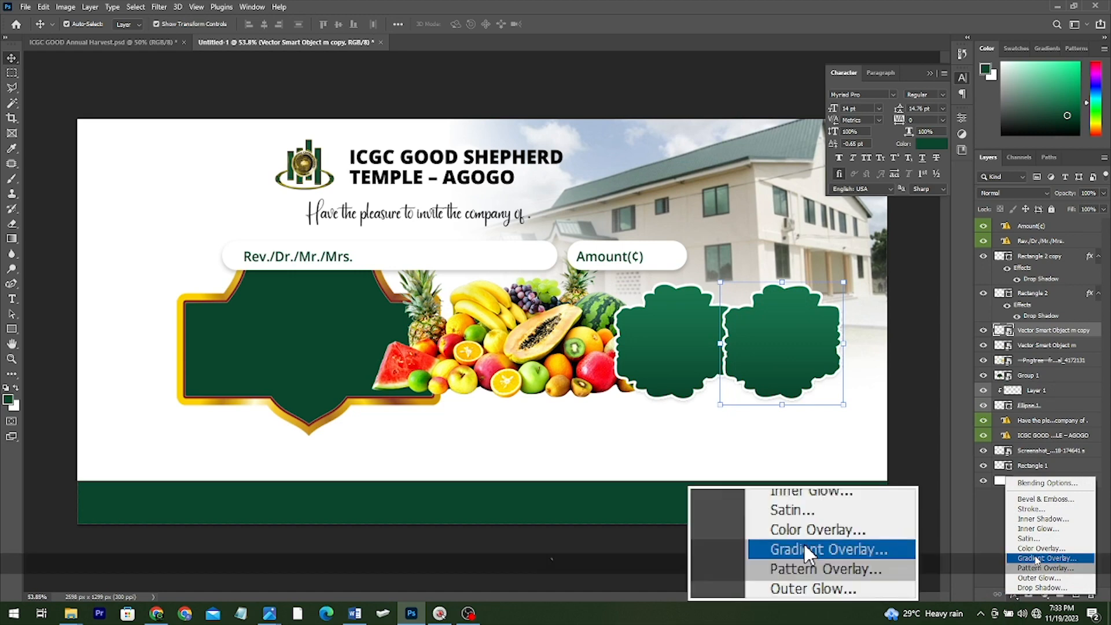
Give the copied badge an orange-to-yellow gradient overlay and a white outside stroke
key("Escape")
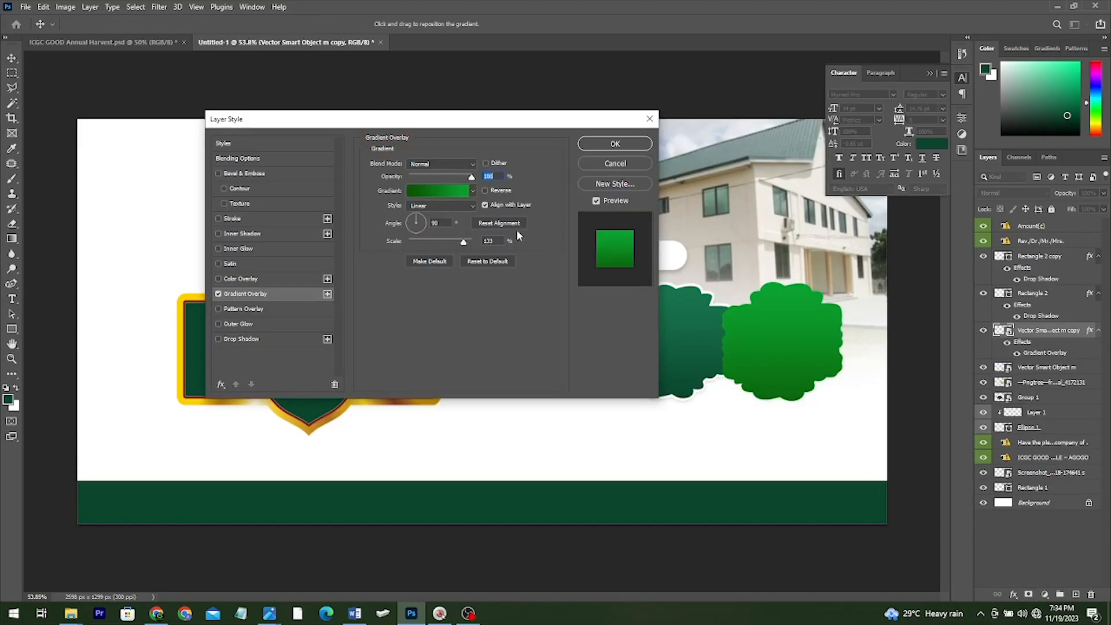
left_click(460, 194)
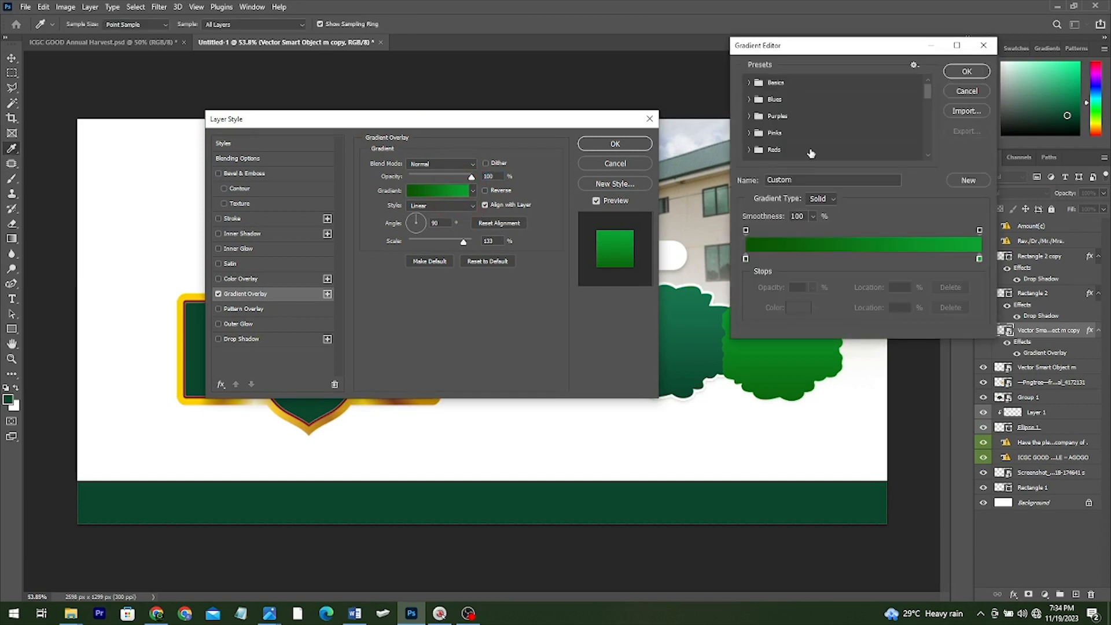
left_click_drag(925, 85, 925, 147)
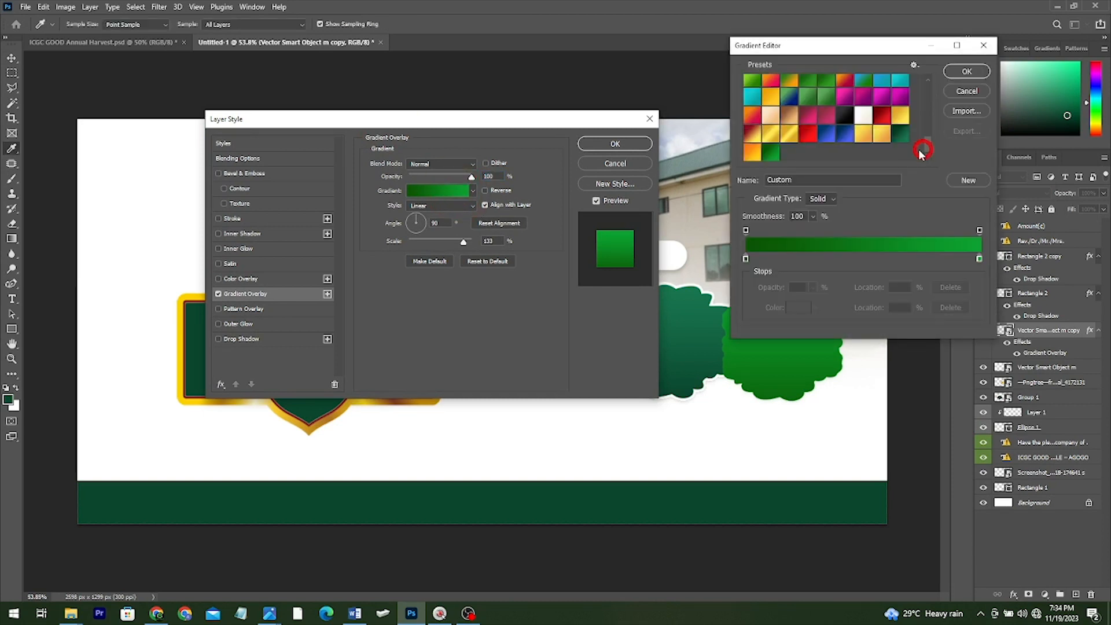
left_click(751, 154)
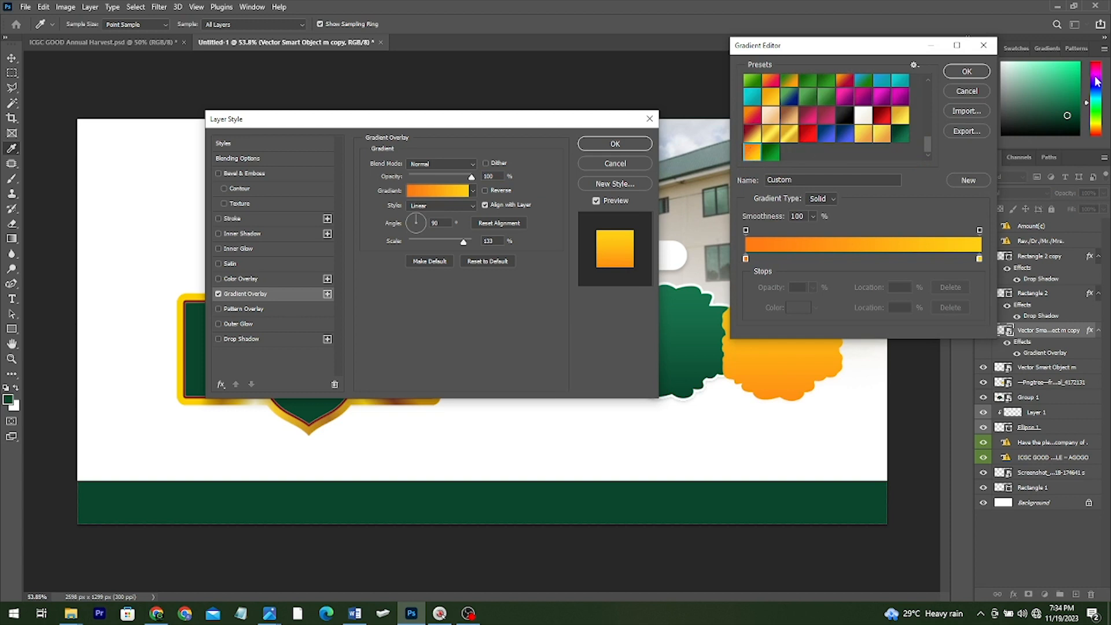
left_click(961, 70)
left_click(239, 220)
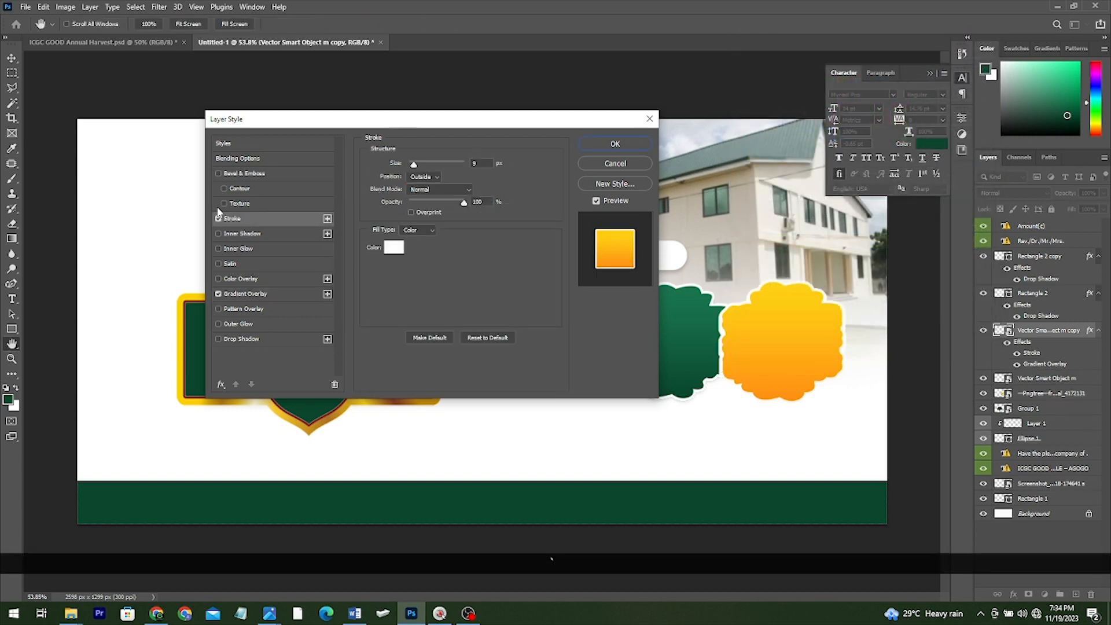
left_click(632, 141)
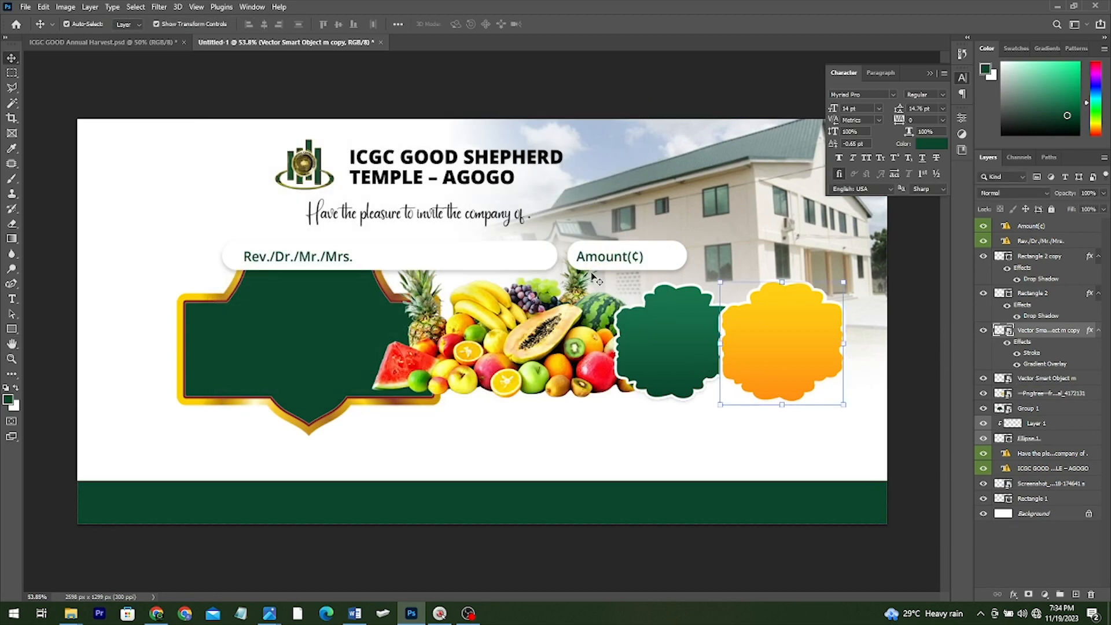
Nudge the orange badge and place 'In aid of church project' and the theme text onto the badges
left_click_drag(795, 357, 801, 352)
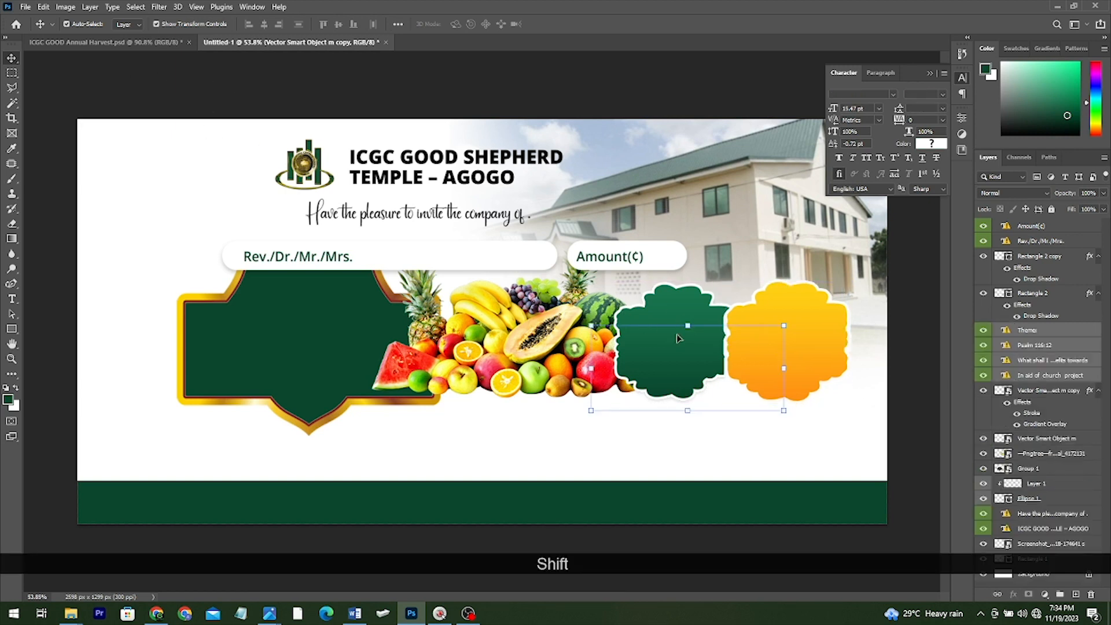
left_click_drag(654, 374, 697, 353)
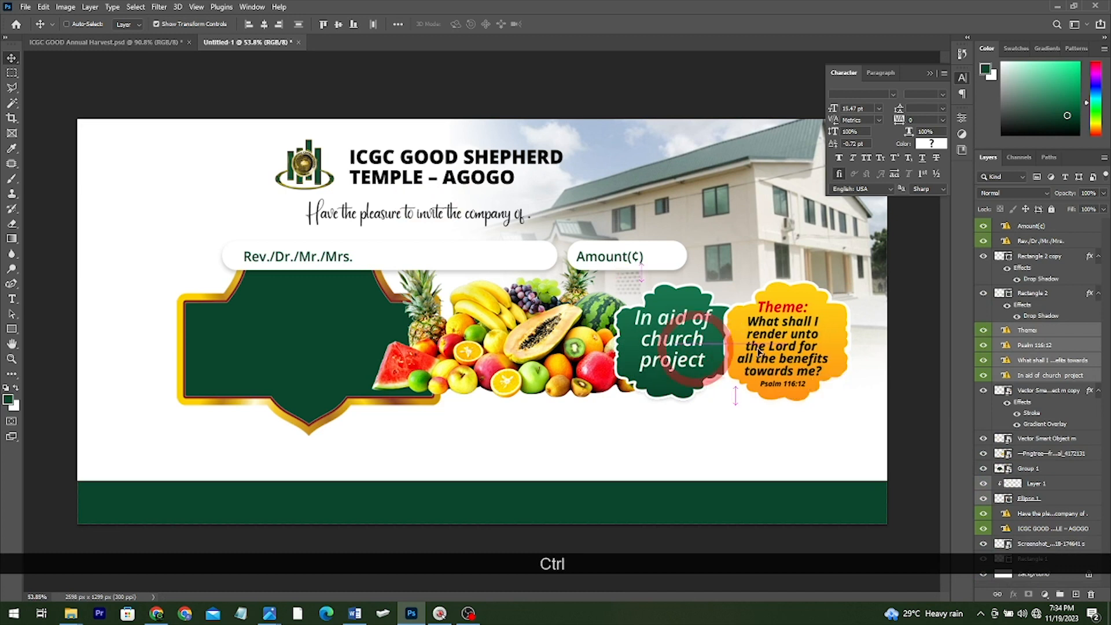
left_click(12, 299)
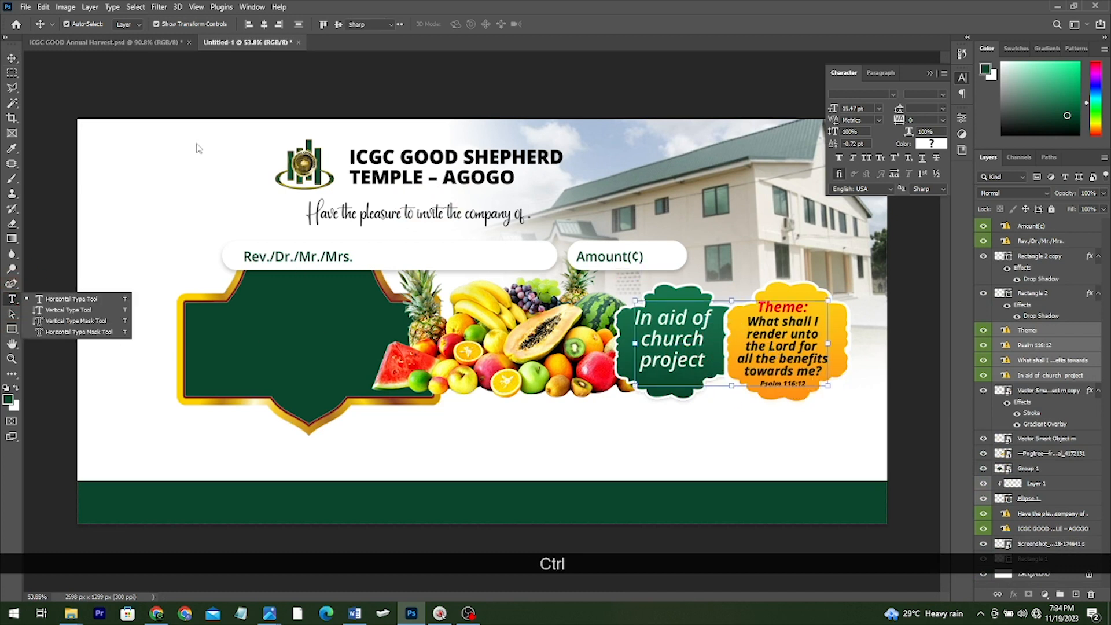
left_click(9, 56)
scroll(730, 352, "up", 4)
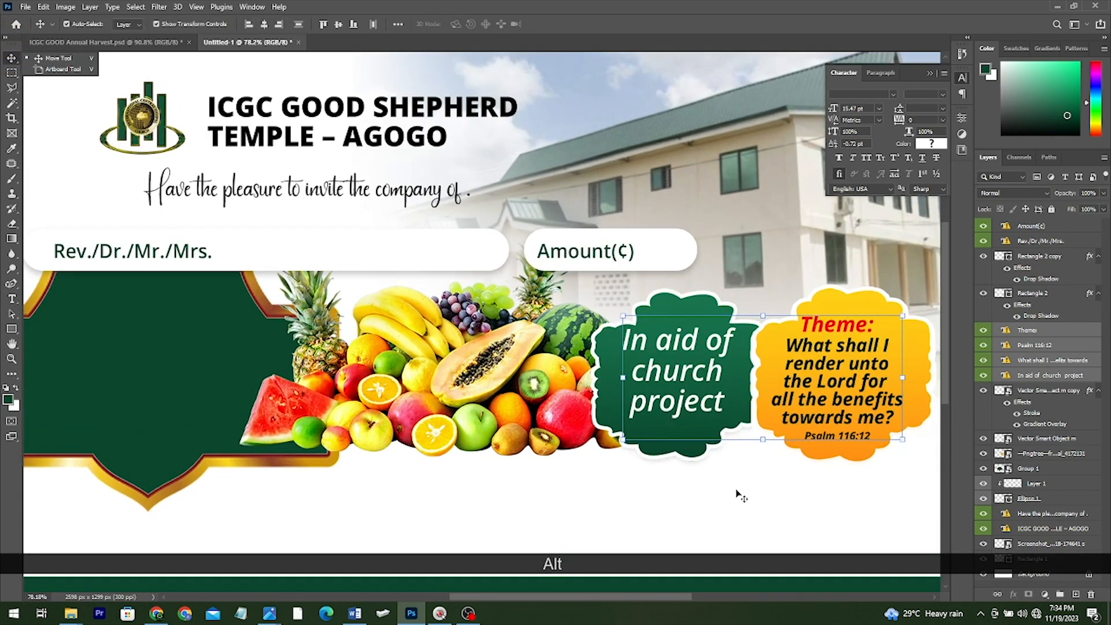
left_click_drag(599, 375, 597, 384)
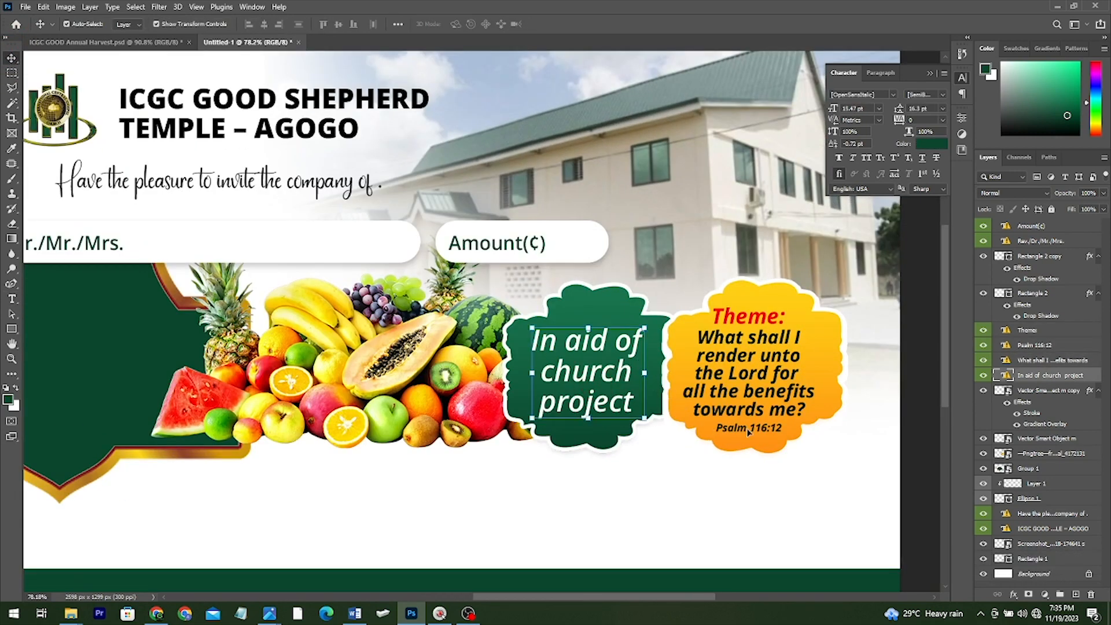
Select the Psalm 116:12 theme text layers together, dismissing the missing-font warning
left_click(746, 429)
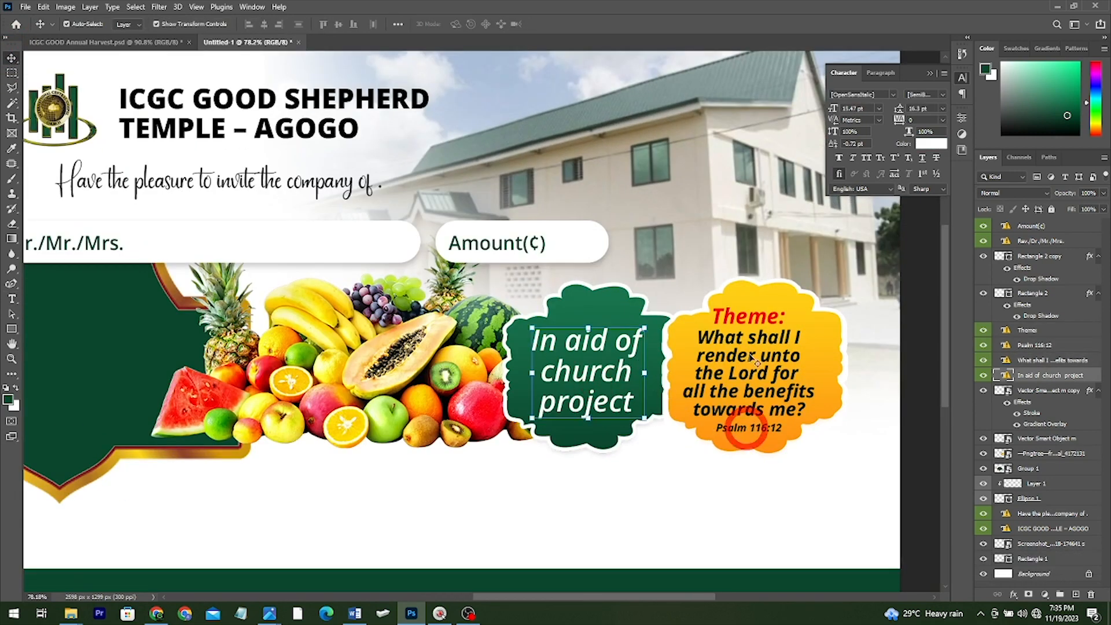
left_click(755, 316, "shift")
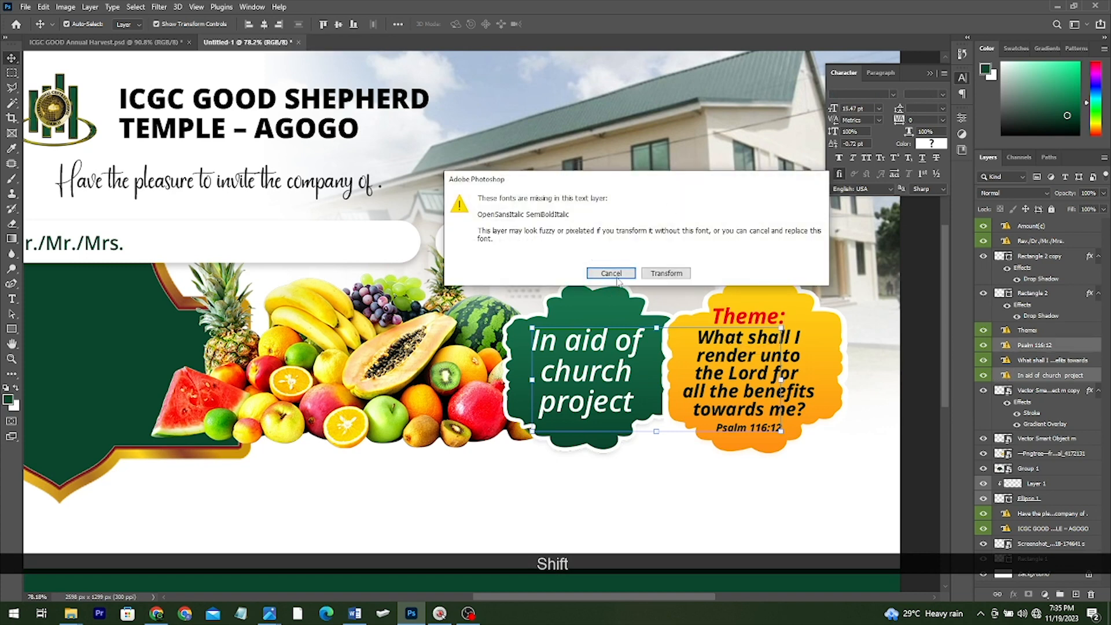
left_click(611, 273)
left_click(650, 466)
left_click(734, 431)
scroll(580, 356, "down", 5)
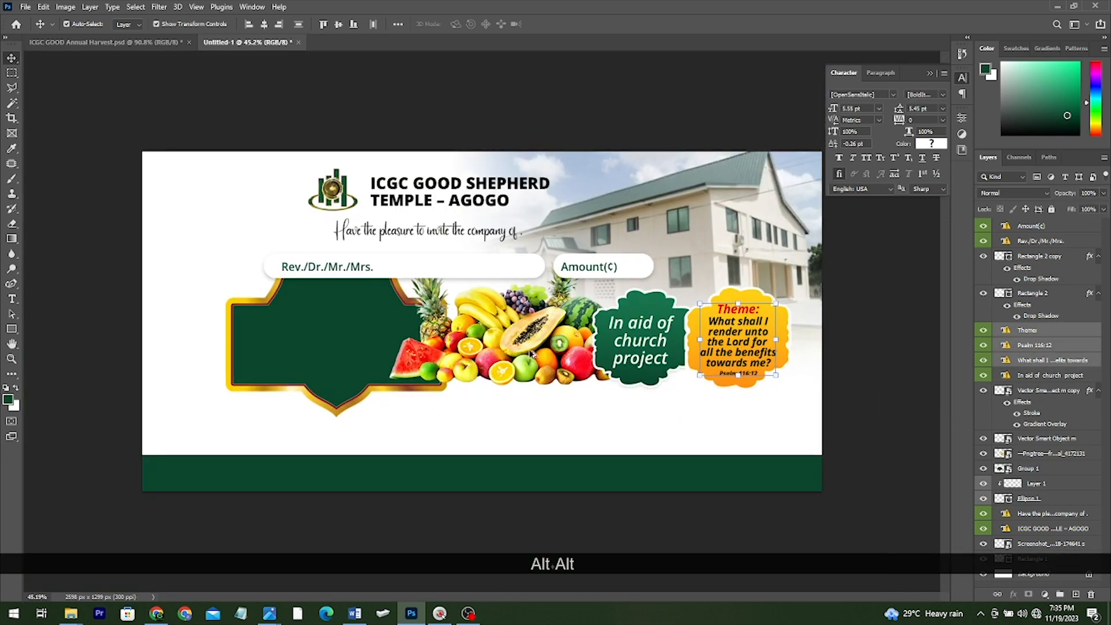
scroll(580, 356, "up", 3)
Copy the Sunday, 3rd December 2023, 8:00am and Agogo Municipal Conference Hall text below the fruit
left_click(121, 43)
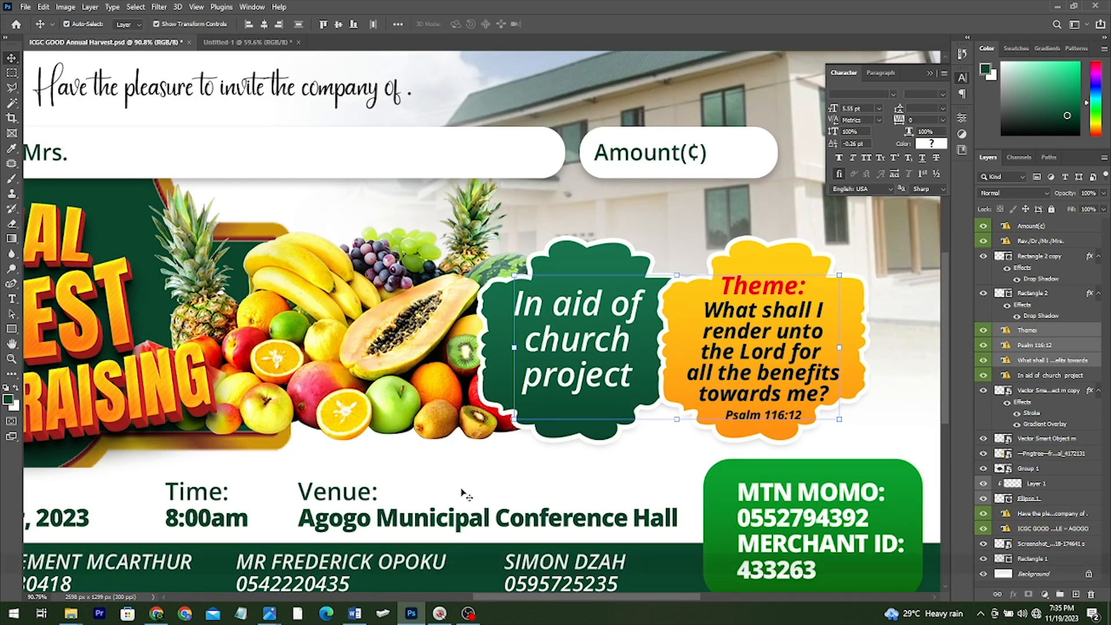
key("alt")
left_click(461, 487, "alt")
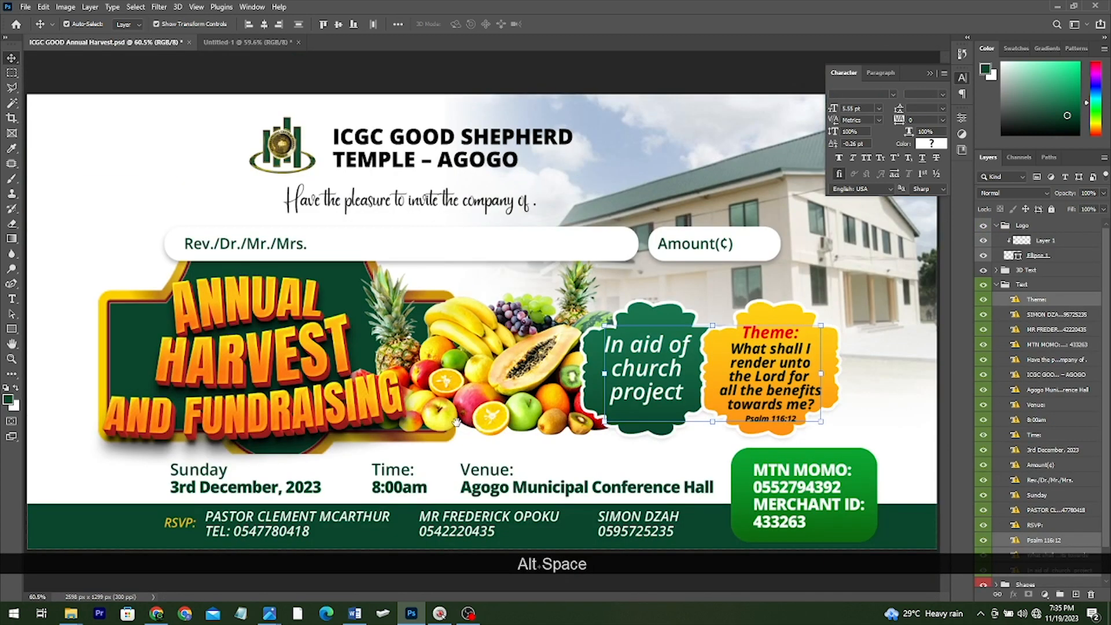
left_click_drag(216, 475, 410, 448)
left_click_drag(524, 489, 537, 479)
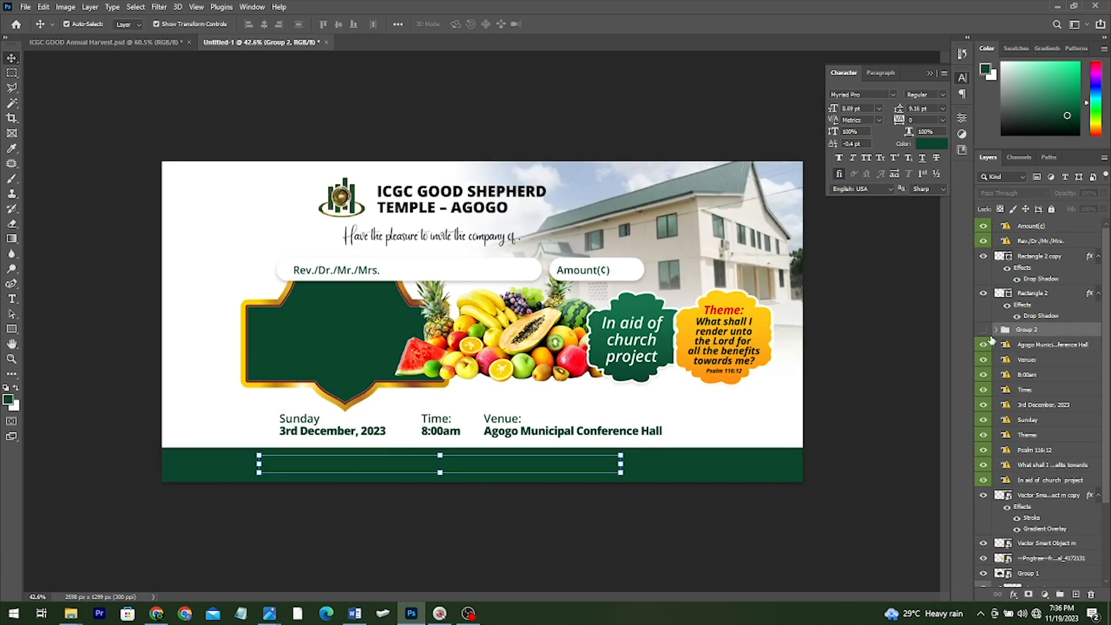
Show the hidden RSVP contacts group and shift it right within the green footer
left_click(984, 330)
scroll(659, 507, "up", 3)
key("ctrl")
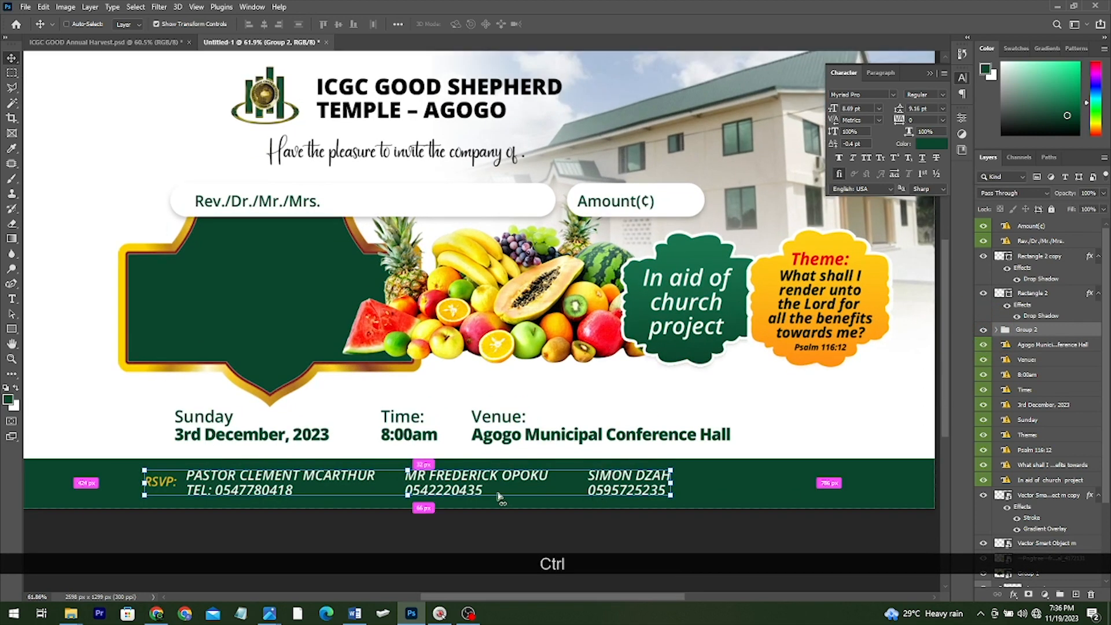
left_click_drag(499, 496, 519, 492)
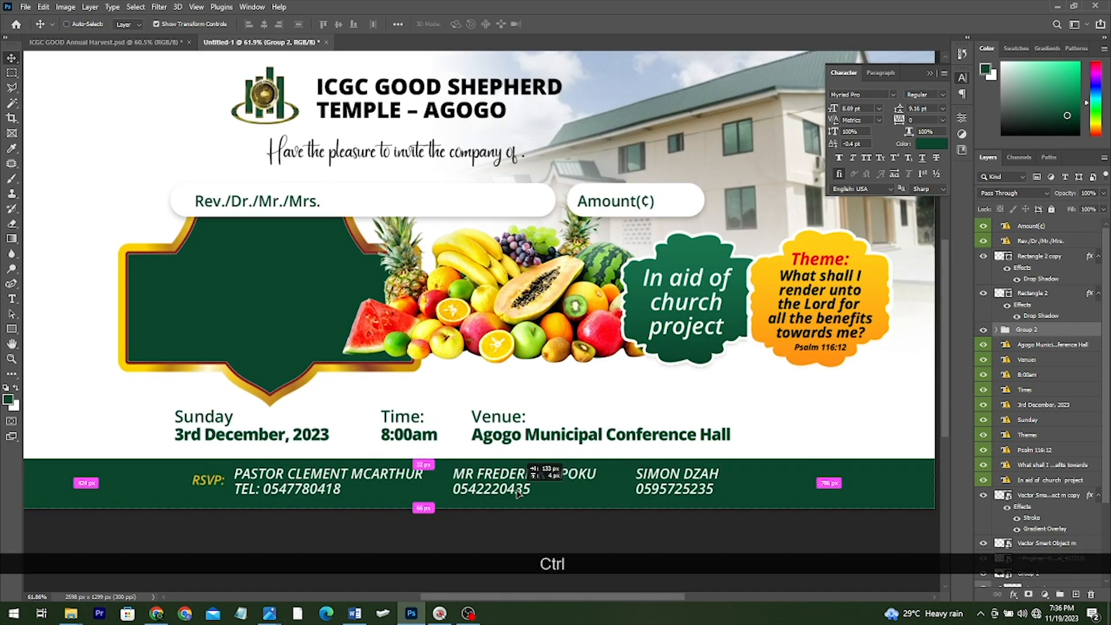
scroll(521, 462, "down", 3)
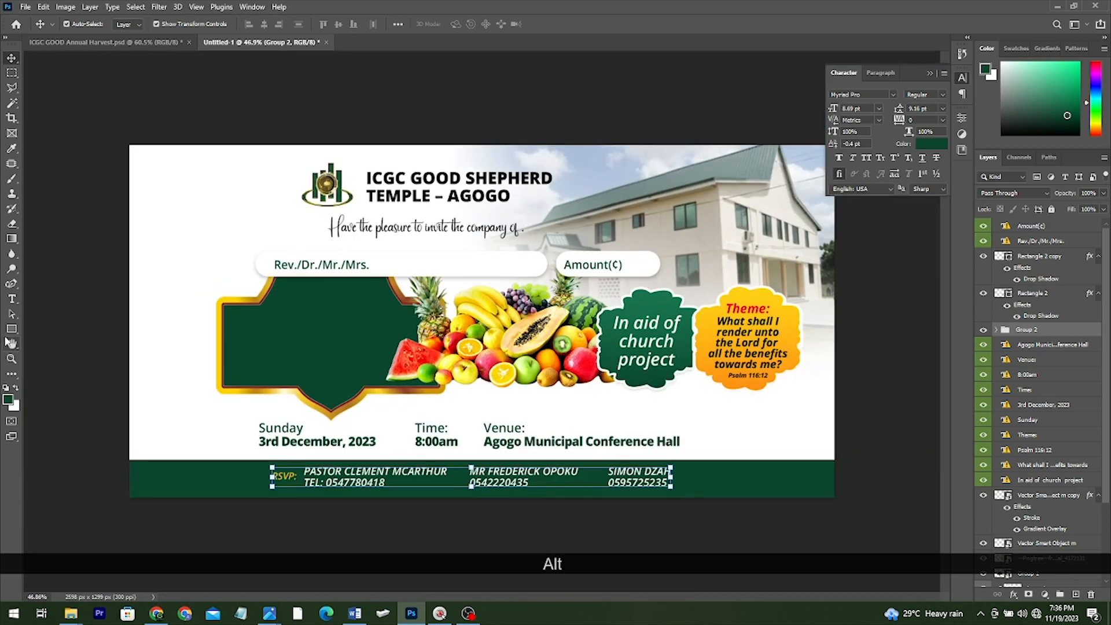
left_click(11, 329)
Draw a box over the footer's right end, round its corners, and nudge it slightly up
left_click(695, 421)
left_click_drag(696, 417, 809, 494)
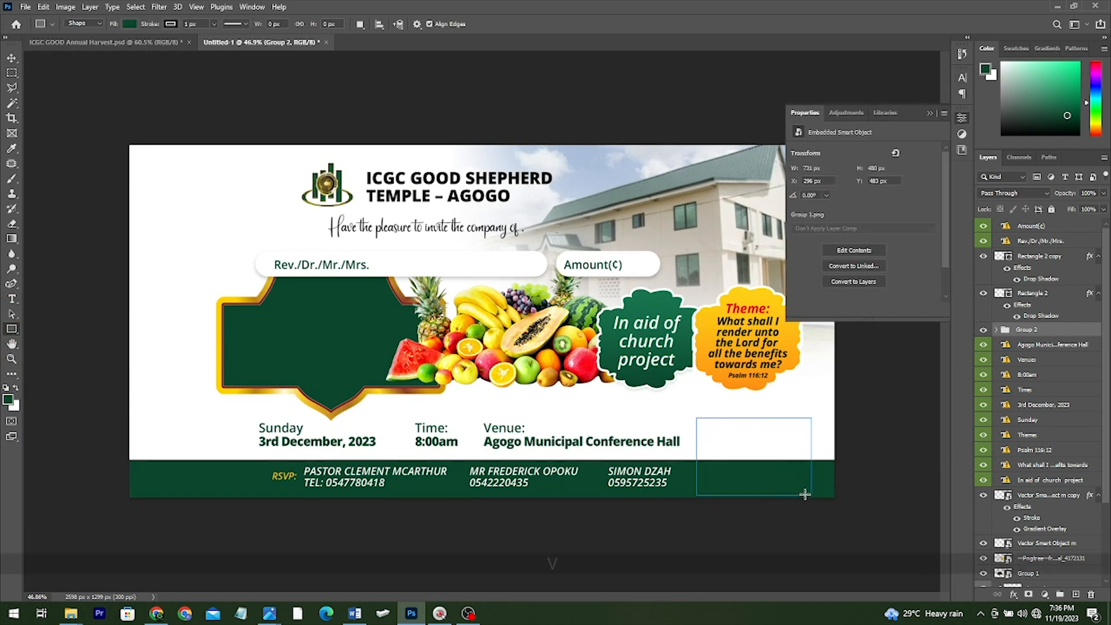
key("v")
left_click_drag(710, 431, 715, 436)
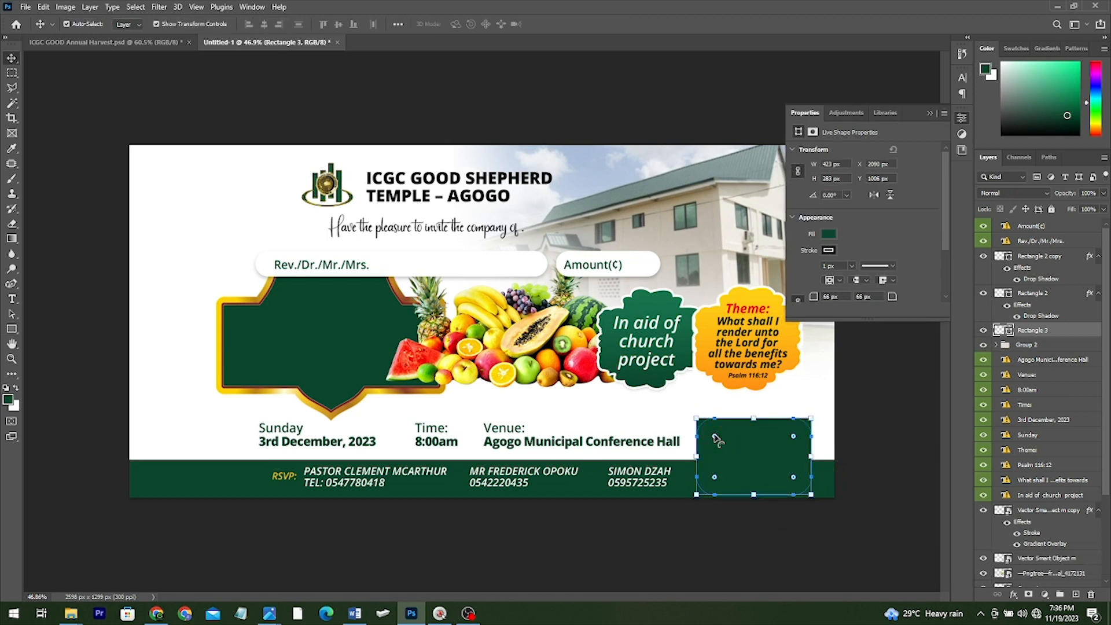
key("v")
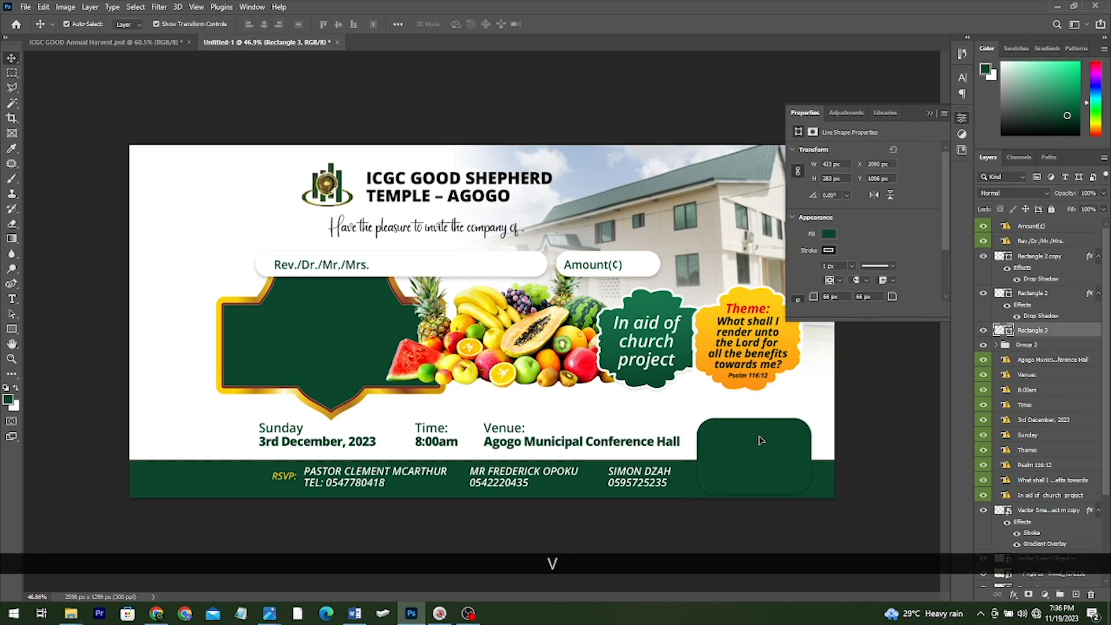
left_click(760, 437)
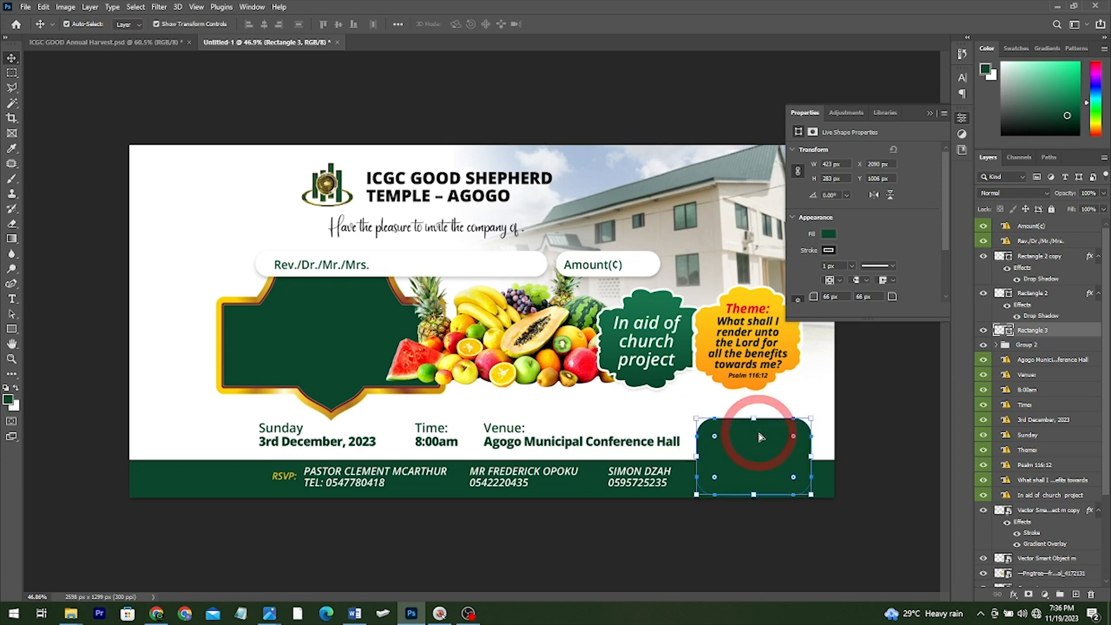
left_click_drag(758, 433, 759, 428)
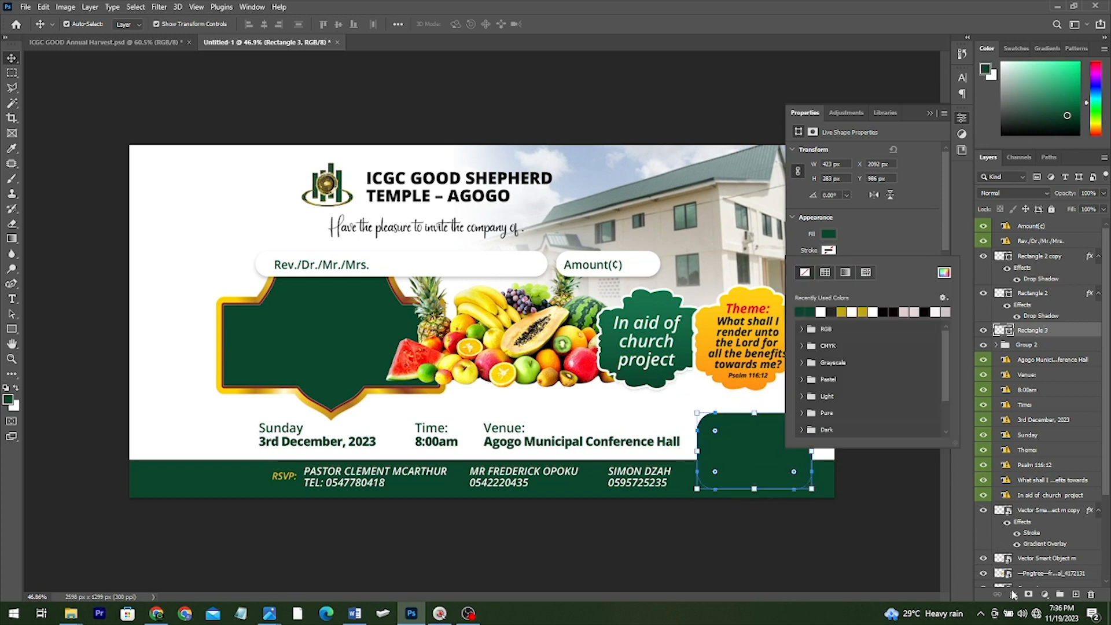
Give the rounded box a green Linear gradient overlay at a 90° angle
left_click(1013, 594)
left_click(1013, 594)
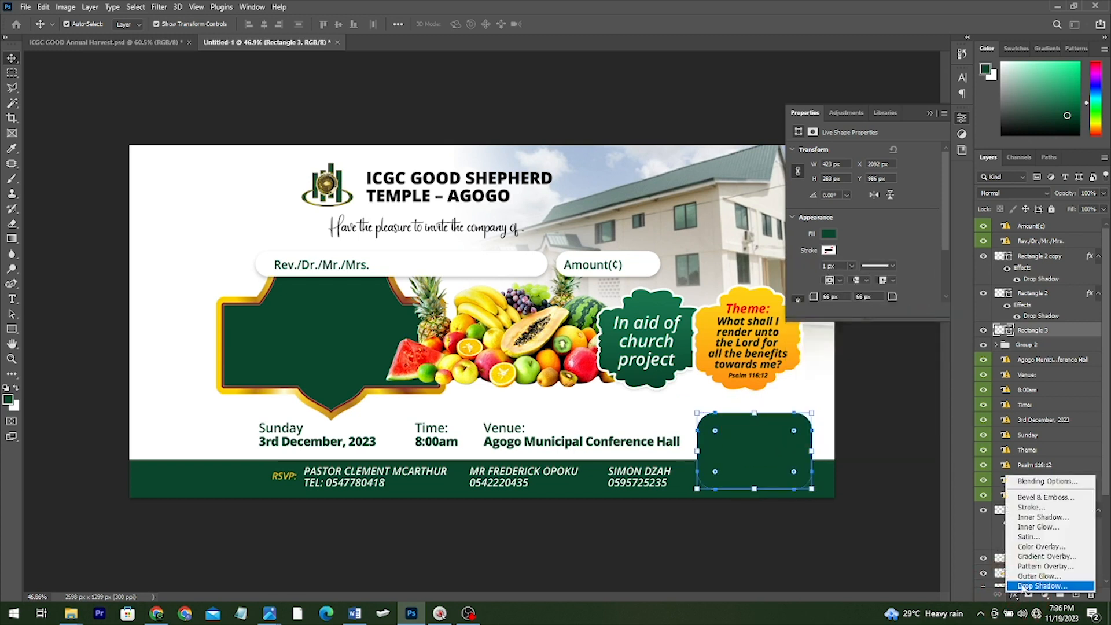
left_click(1035, 558)
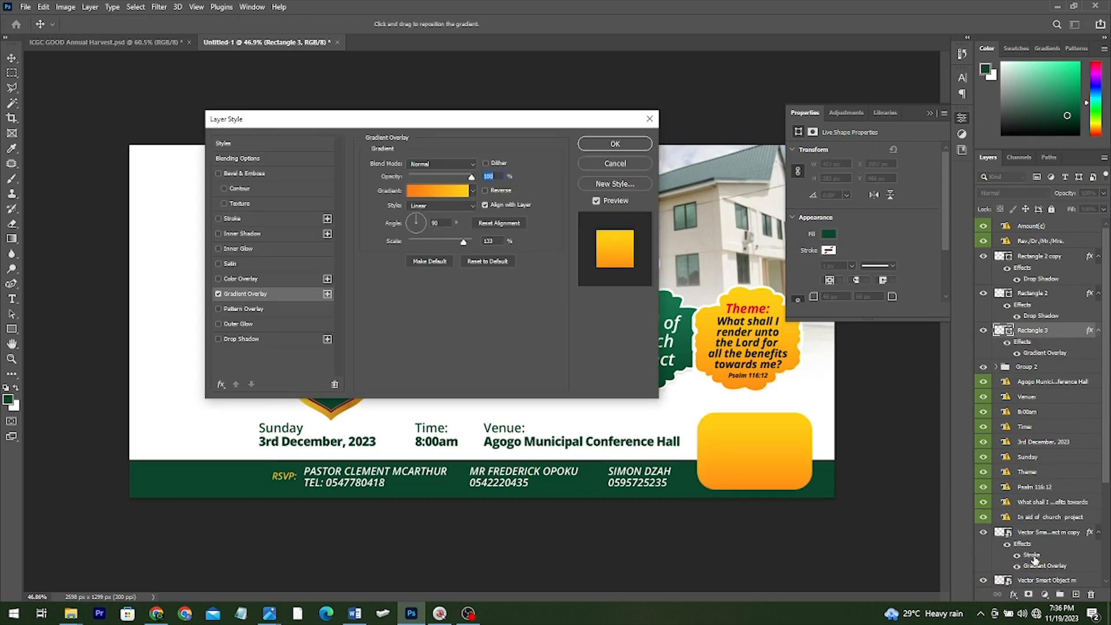
left_click(472, 191)
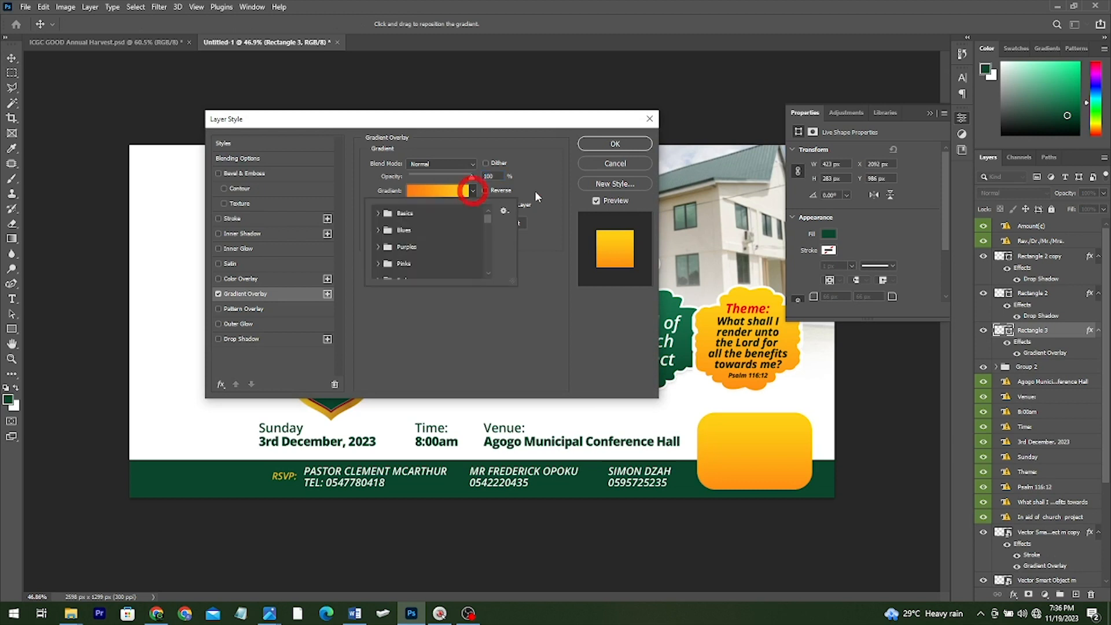
left_click_drag(487, 220, 494, 271)
scroll(448, 260, "up", 3)
scroll(412, 245, "down", 5)
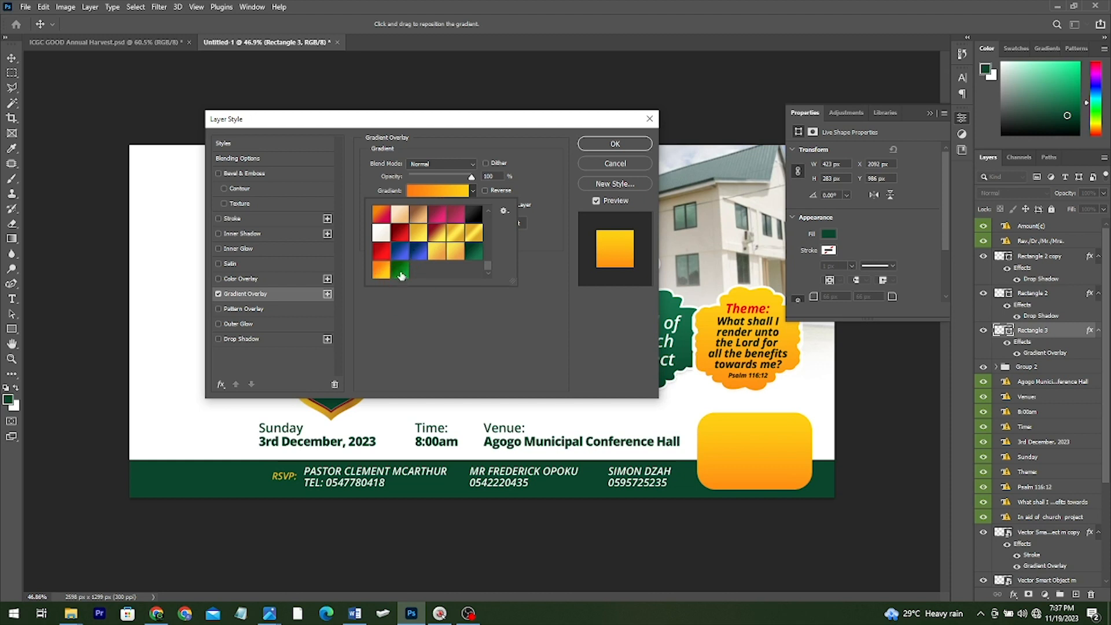
left_click(399, 270)
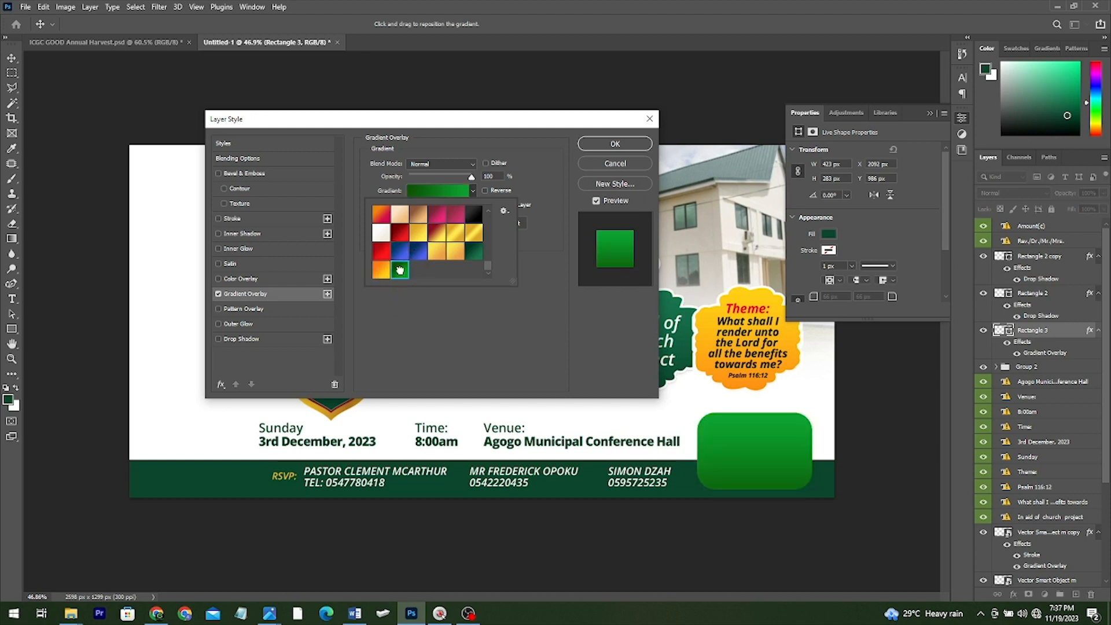
left_click(612, 145)
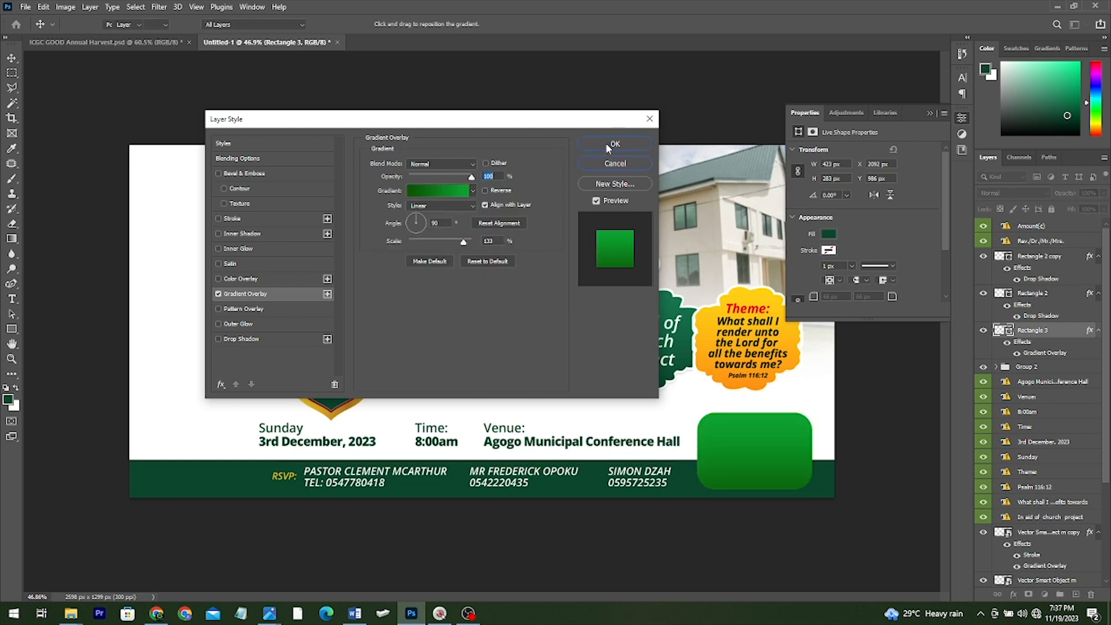
left_click(929, 111)
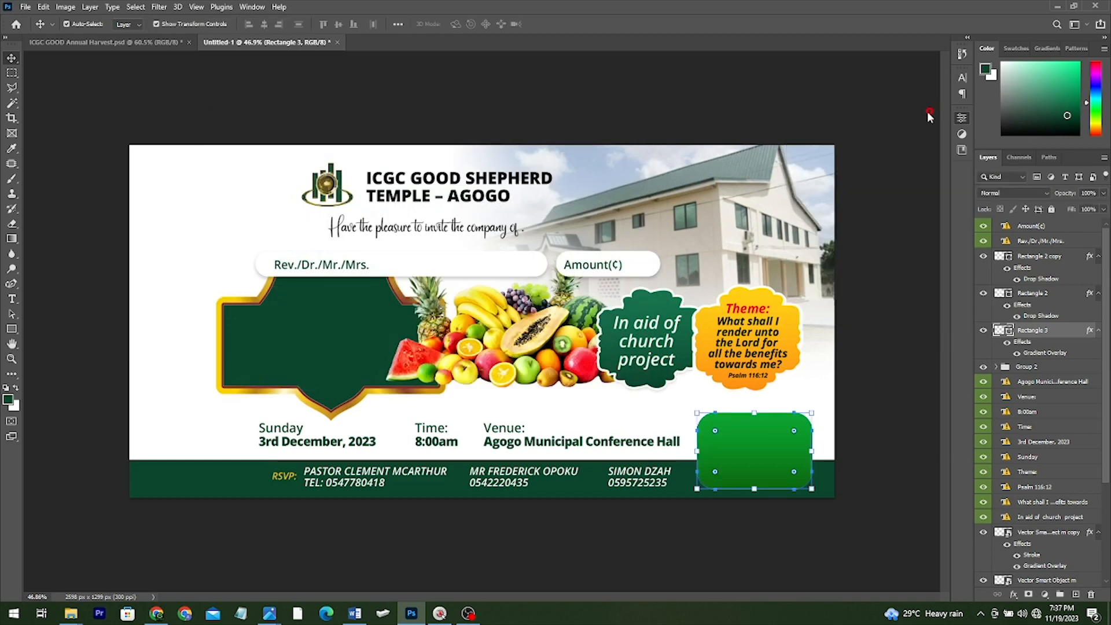
left_click_drag(805, 582, 90, 83)
Compare with the ICGC GOOD design, then stretch Rectangle 1's left edge past the banner edge
left_click_drag(305, 255, 181, 188)
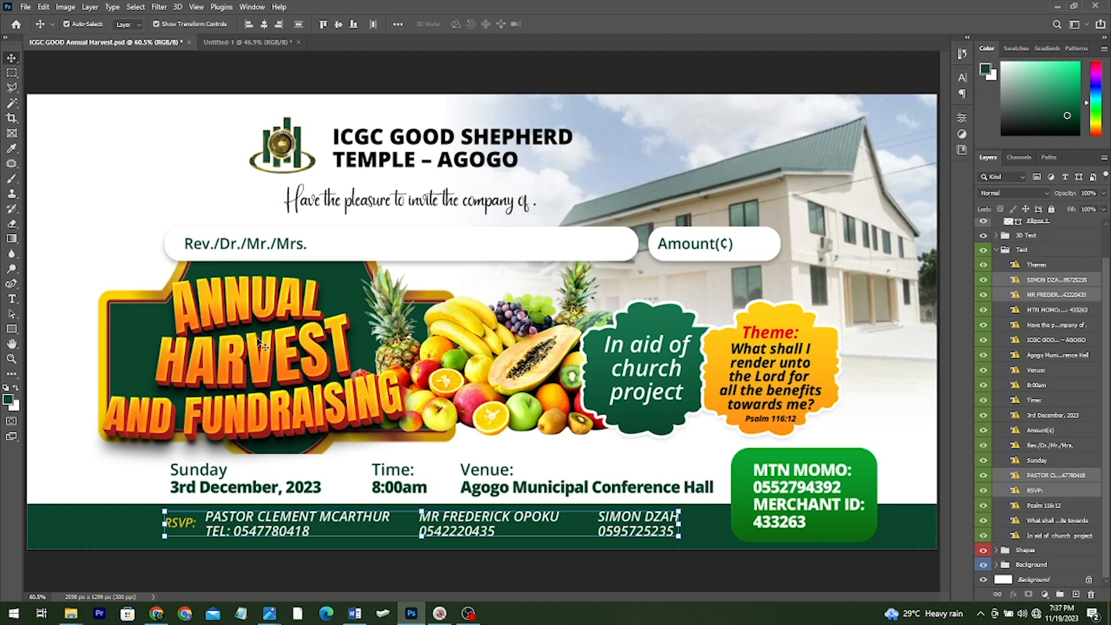
left_click(248, 42)
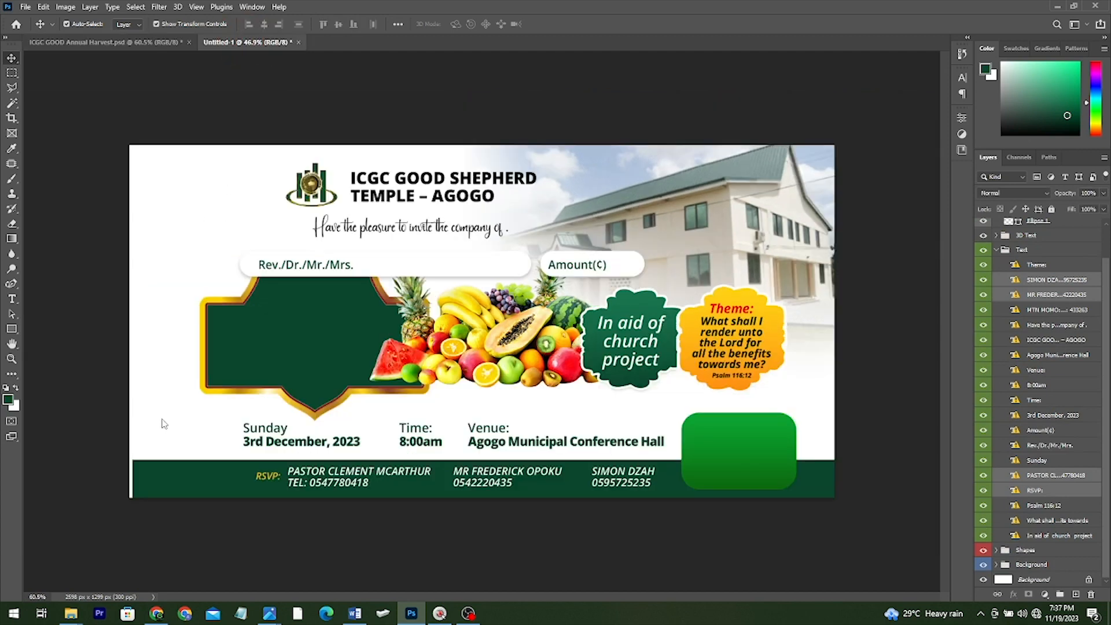
left_click(136, 489)
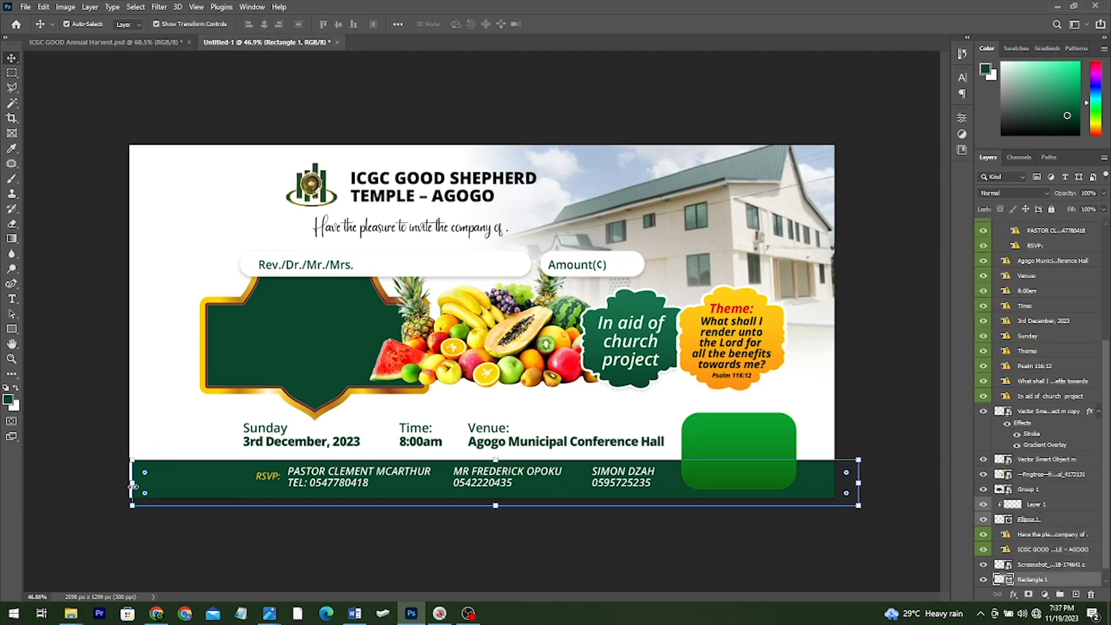
left_click_drag(131, 489, 123, 490)
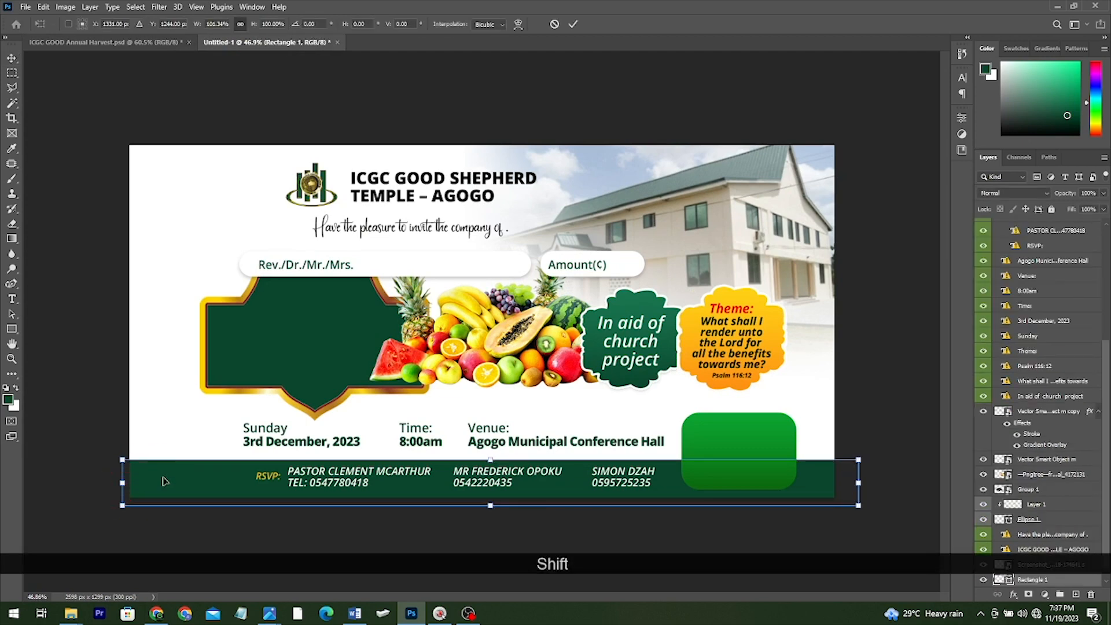
In Design Tutorials, enter text effect PSD V1, switch to Large icons, and open PSD 3
mouse_move(70, 613)
left_click(74, 568)
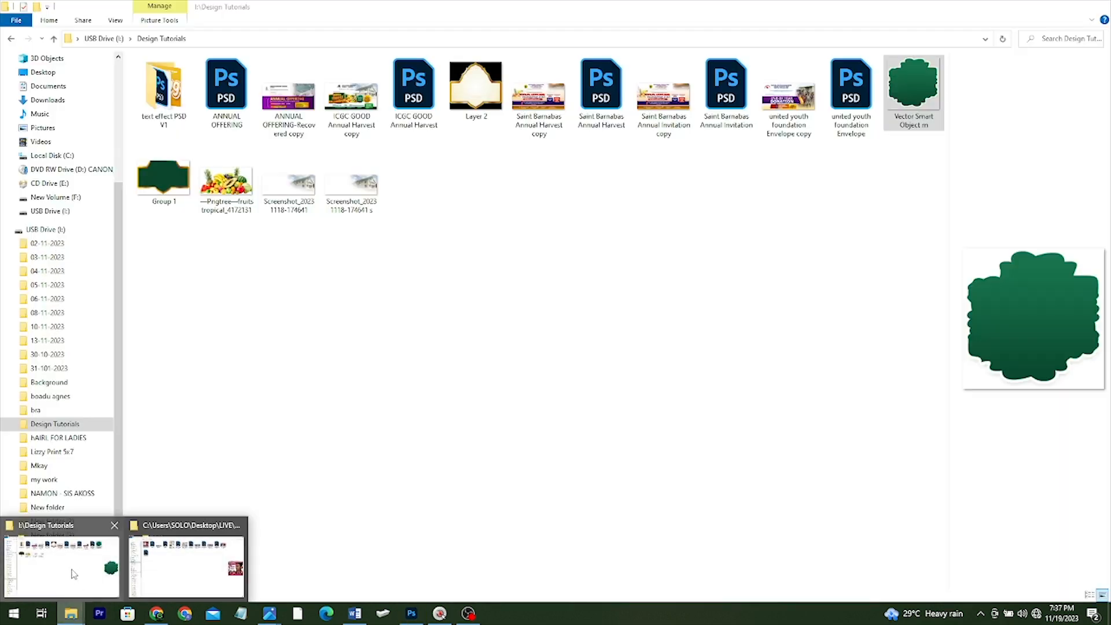
double_click(158, 106)
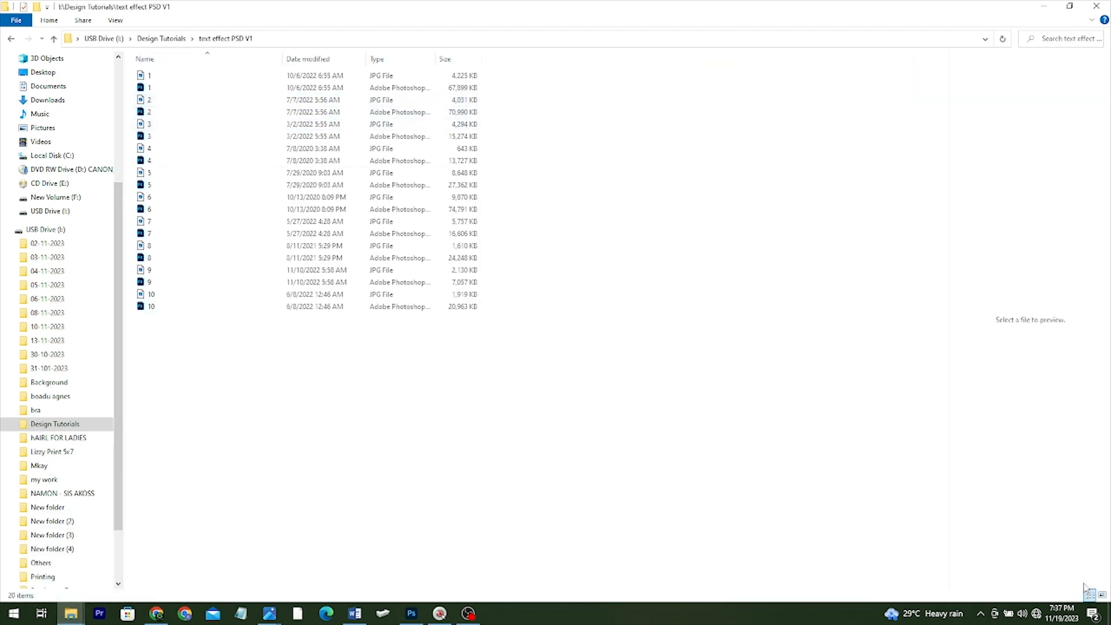
left_click(1103, 596)
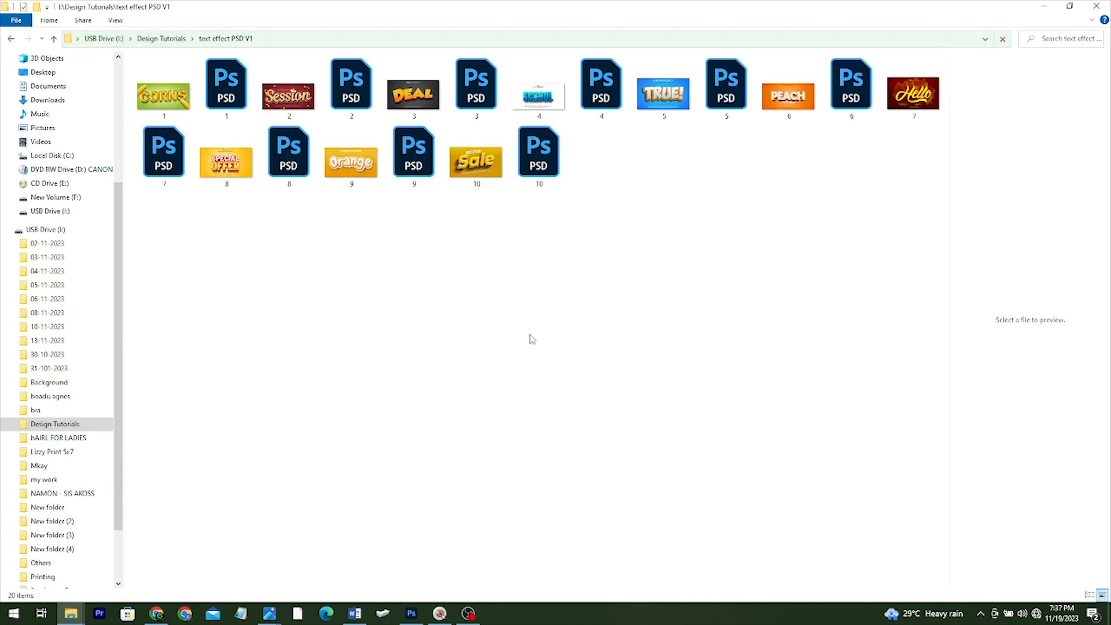
left_click(477, 97)
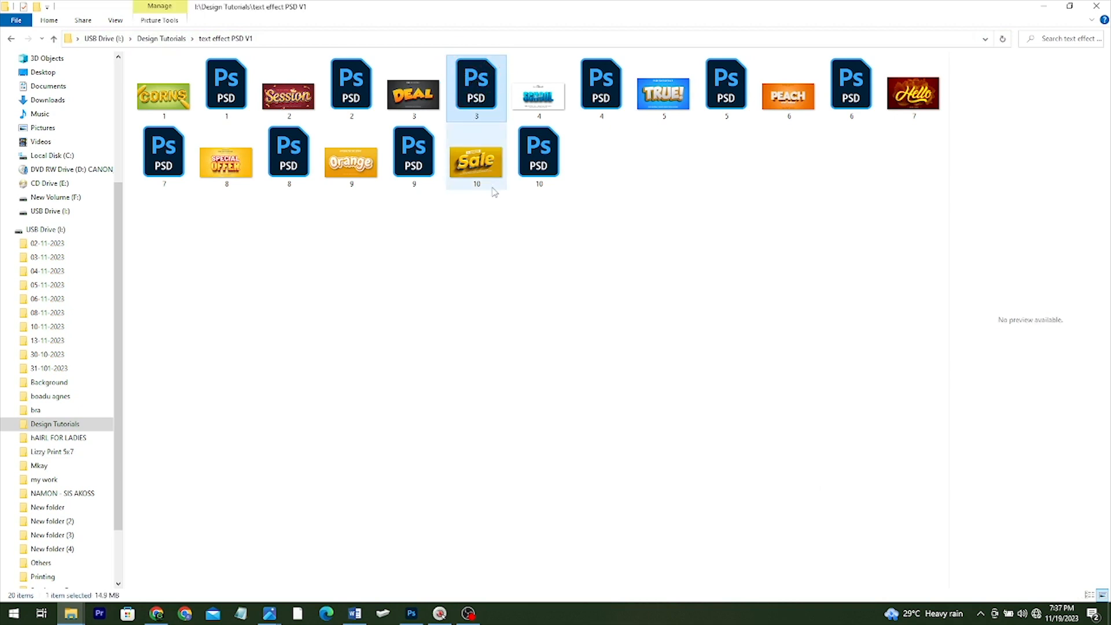
key("Return")
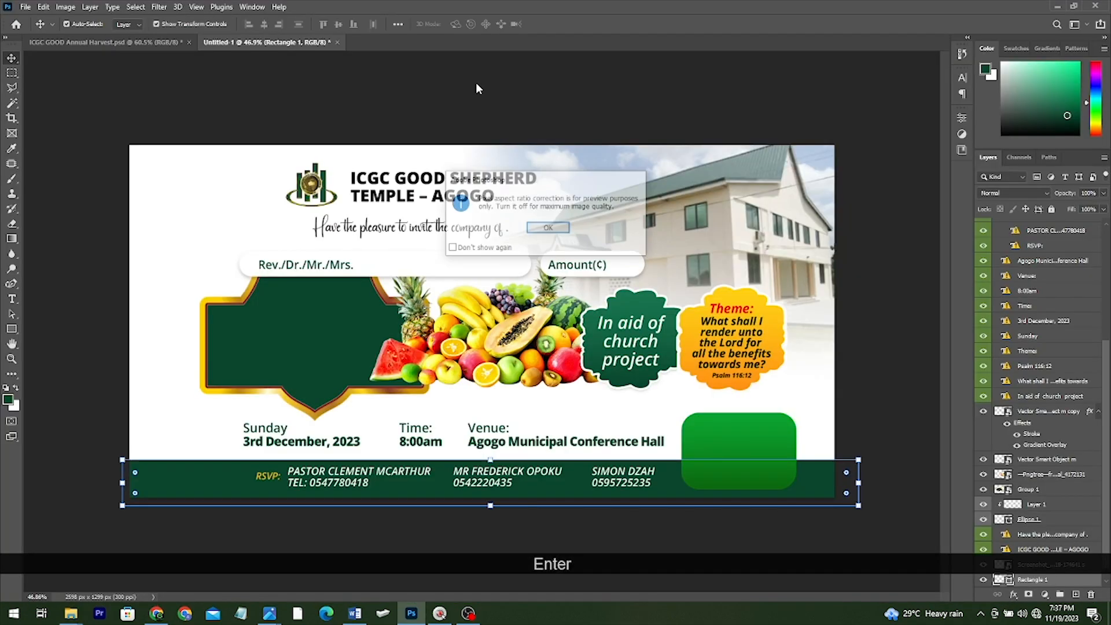
Dismiss the alert on 3.psd and open the top layer's smart object thumbnail
left_click(559, 231)
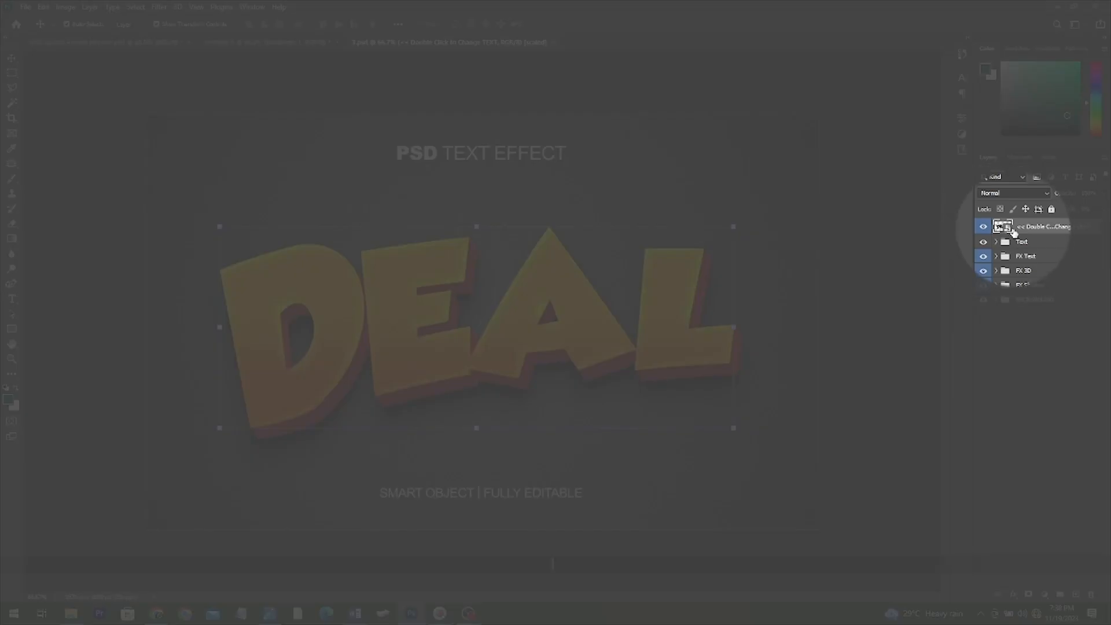
double_click(1005, 226)
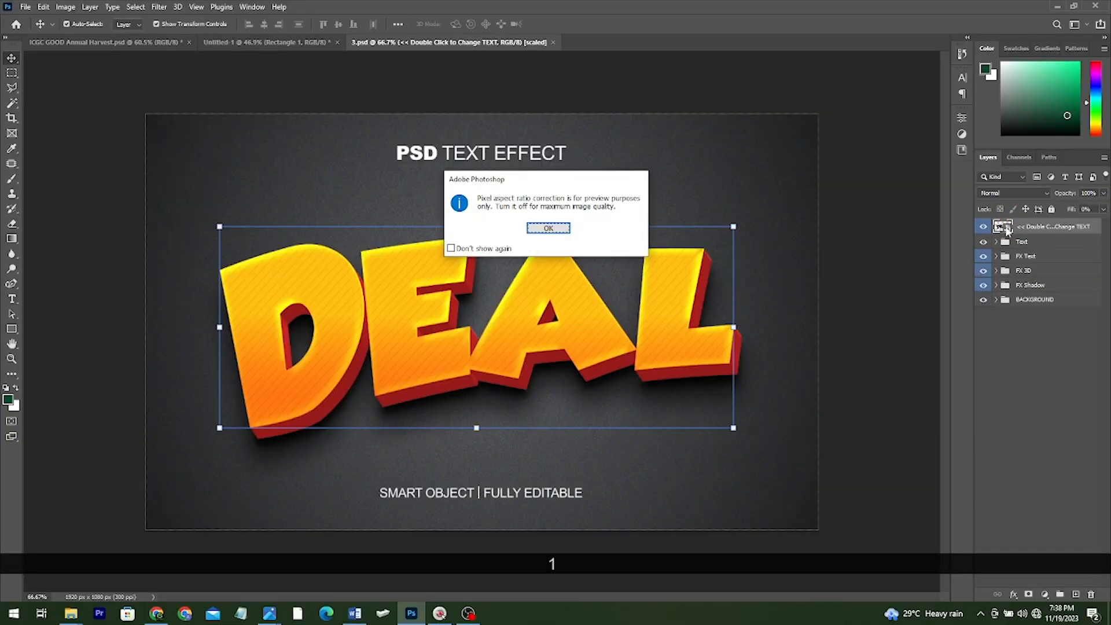
Add a new layer, hide the DEAL layer, and type HARVEST in capitals on the canvas
left_click(548, 229)
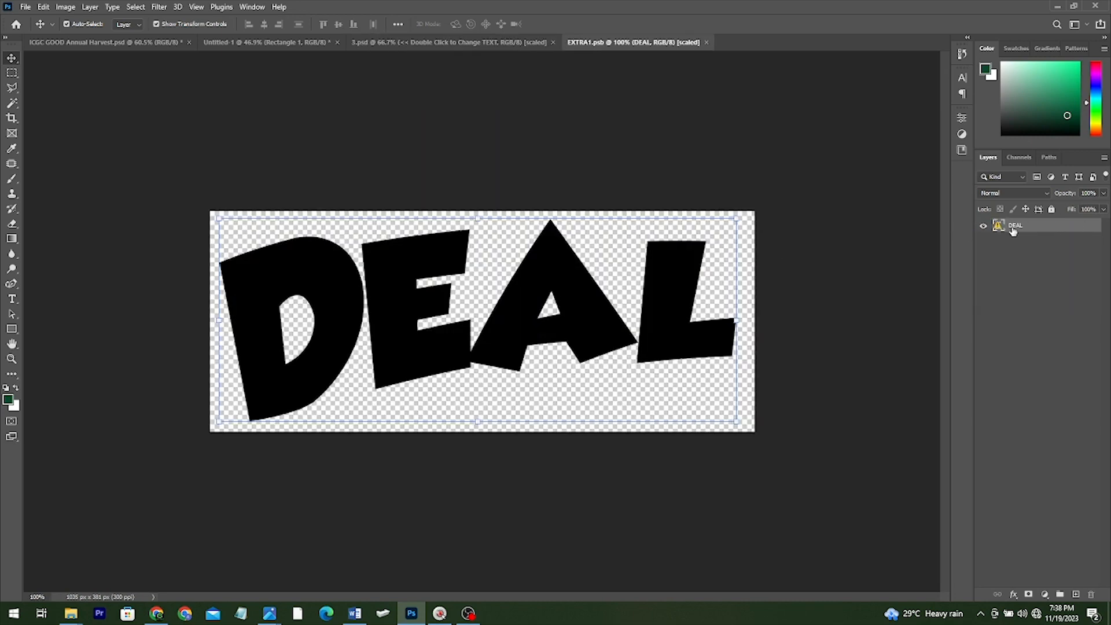
left_click(1075, 593)
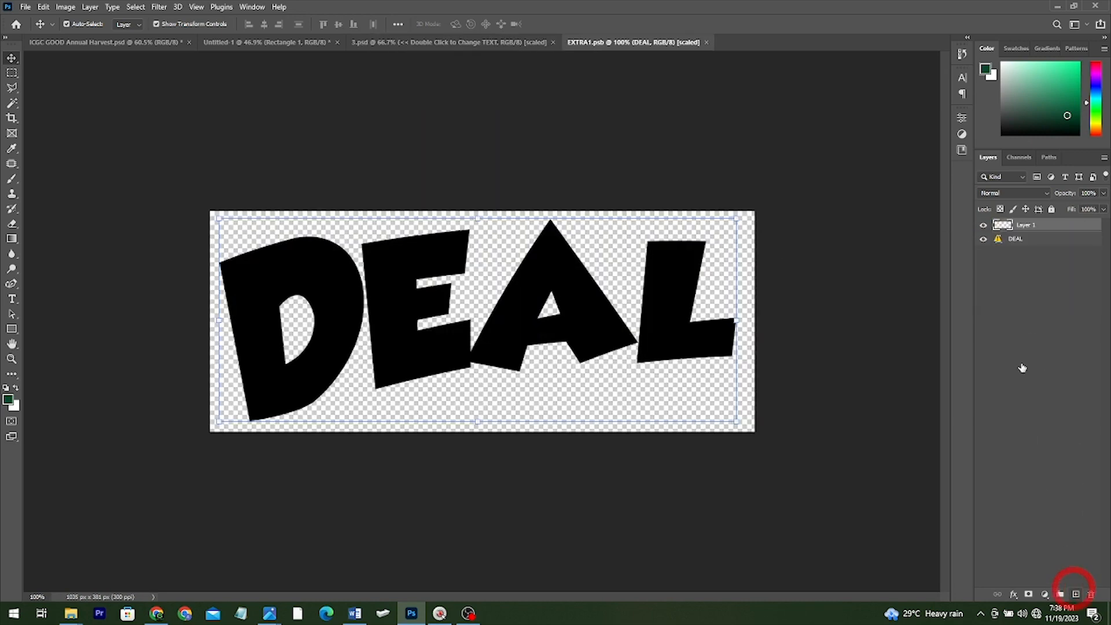
left_click(984, 239)
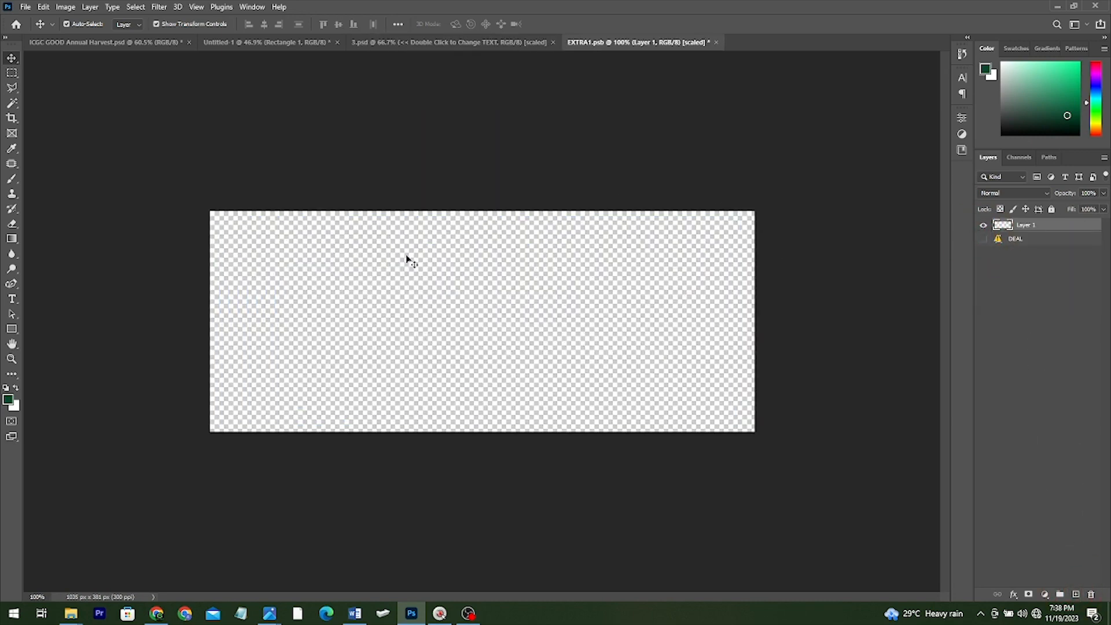
left_click(13, 300)
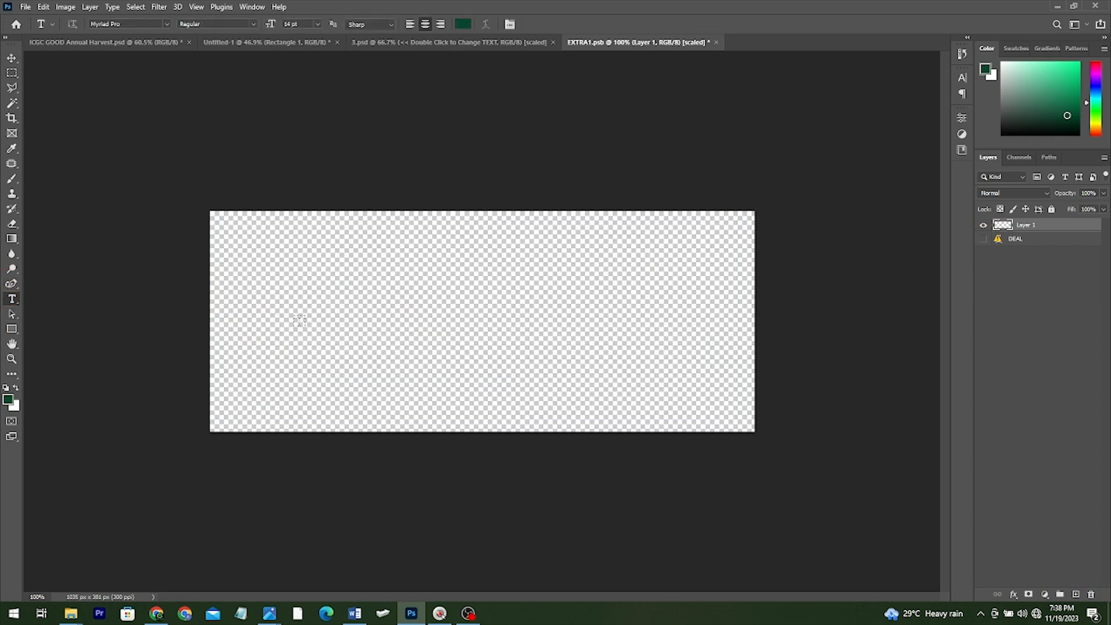
left_click(300, 322)
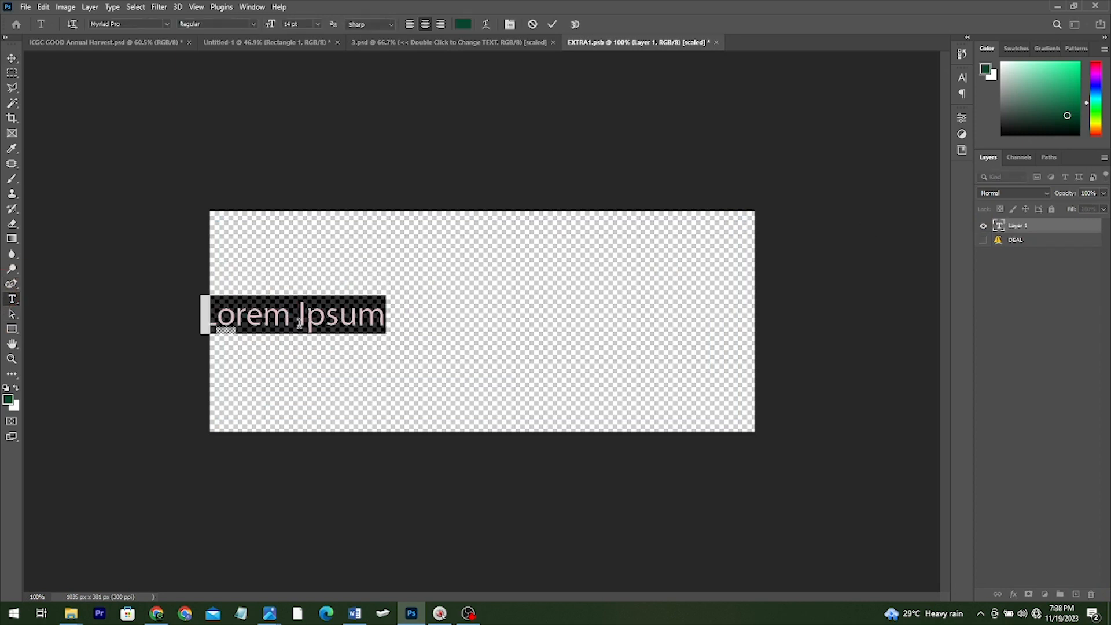
key("Caps_Lock")
type("HARVEST")
key("Return")
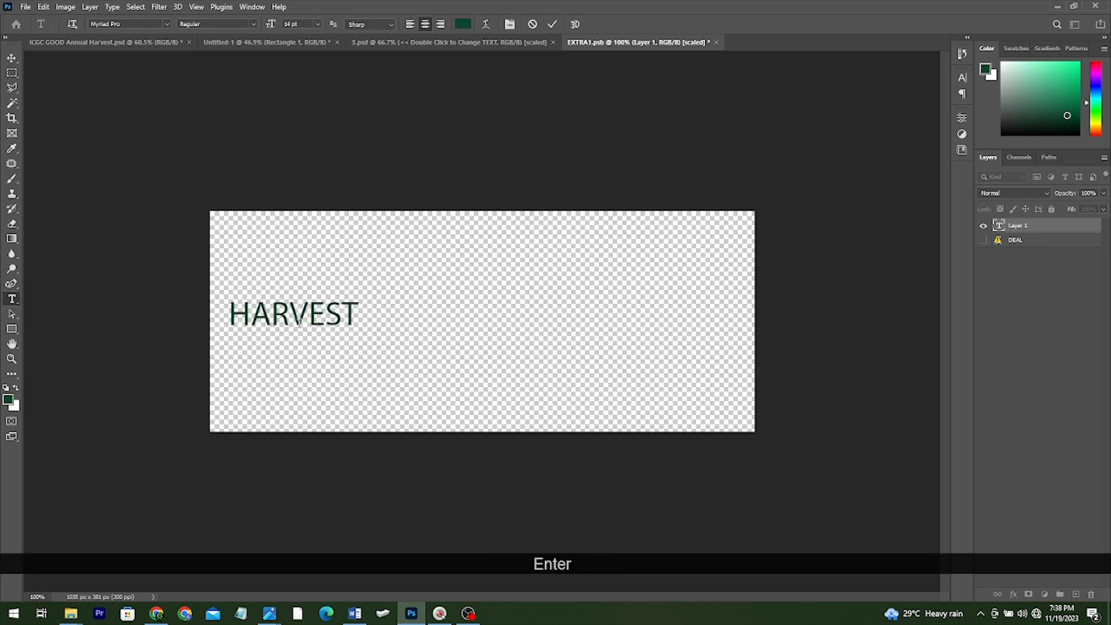
Set the HARVEST text in the Anton font
left_click(963, 79)
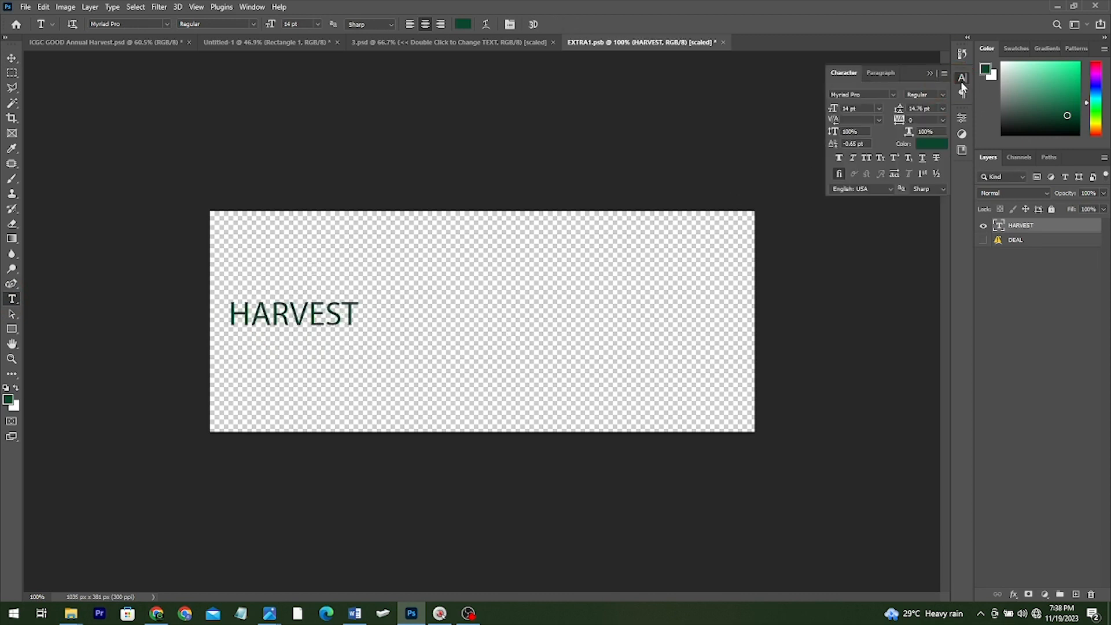
left_click(894, 95)
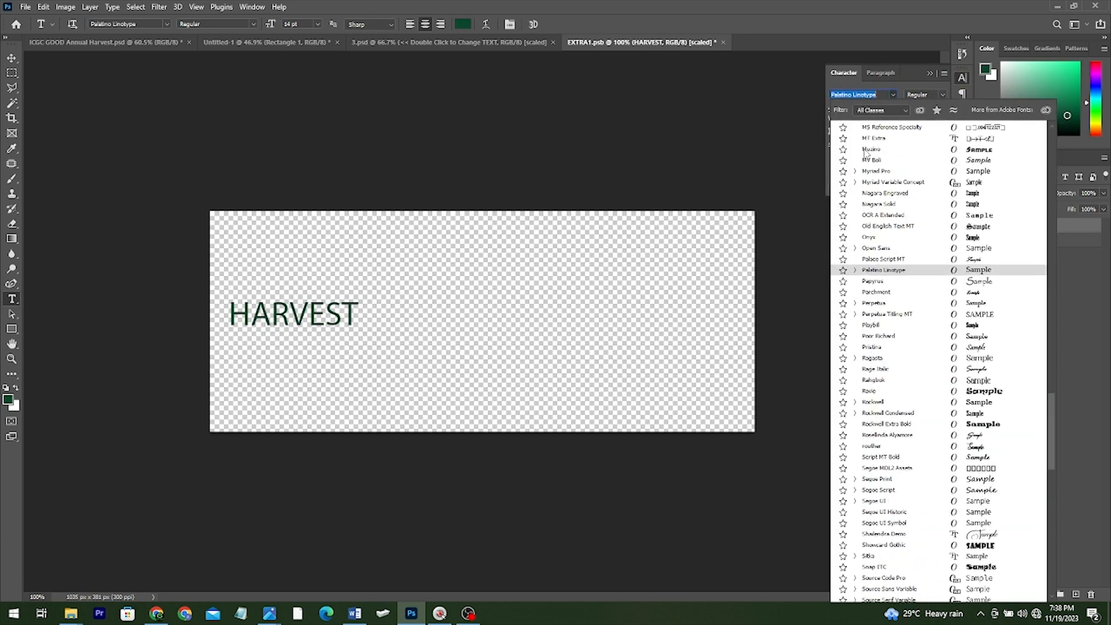
type("ANT")
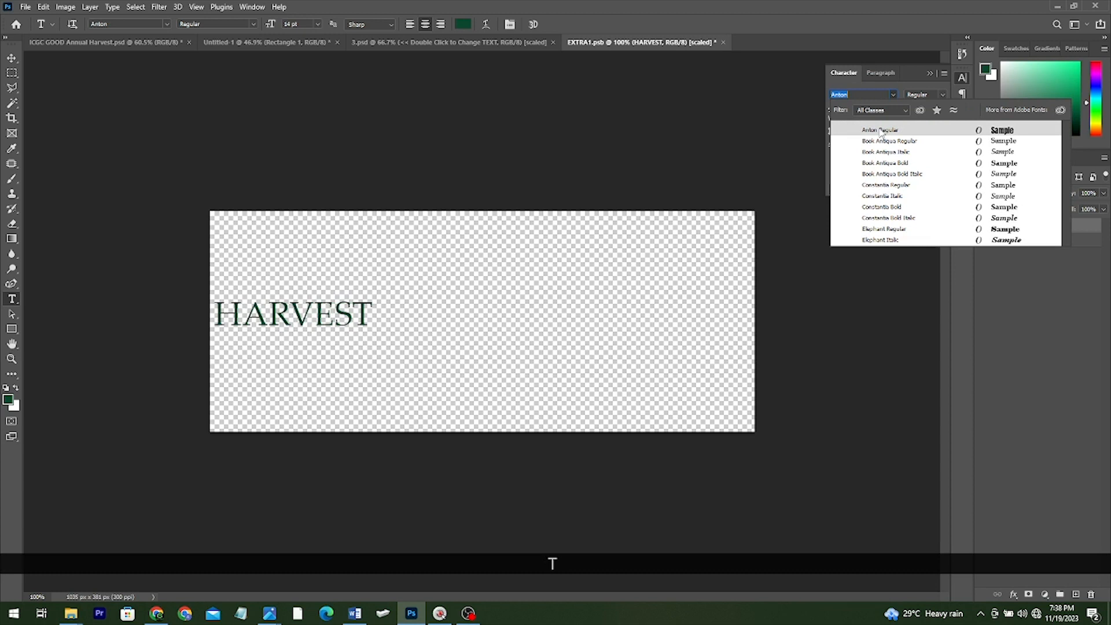
left_click(881, 132)
left_click(13, 60)
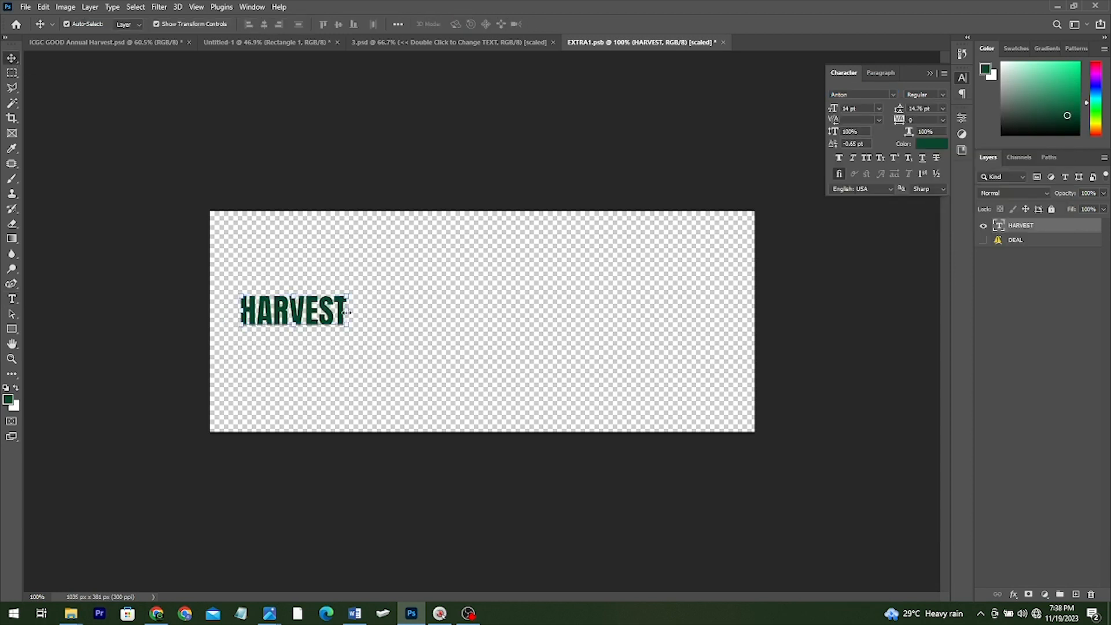
Enlarge HARVEST to fill the canvas width, then select all its text to change the font
left_click_drag(347, 312, 665, 298)
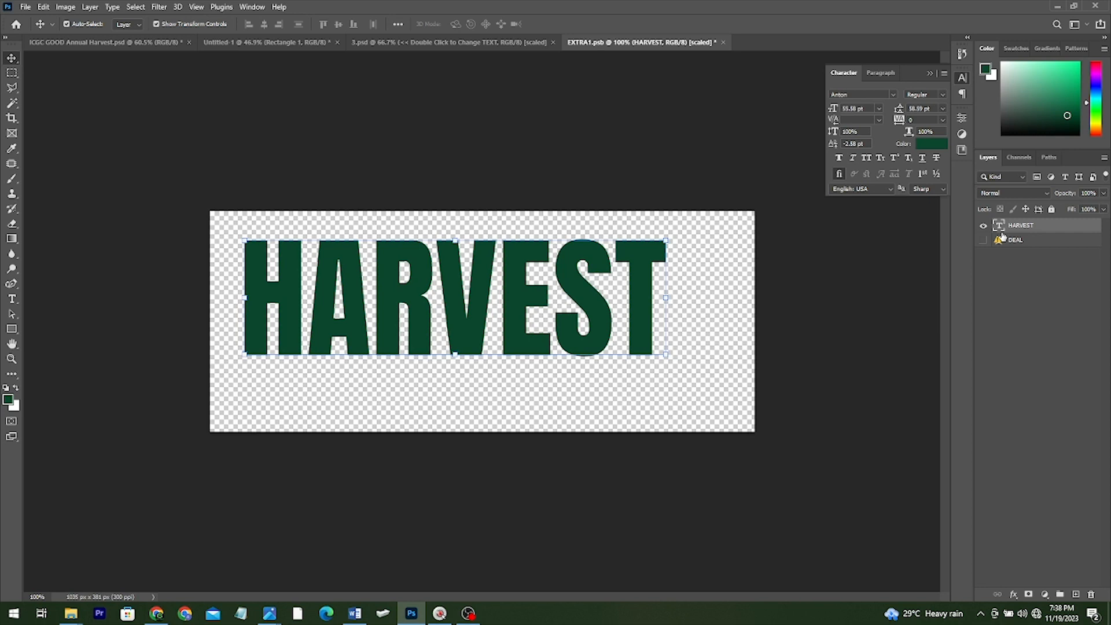
double_click(435, 297)
key("ctrl+a")
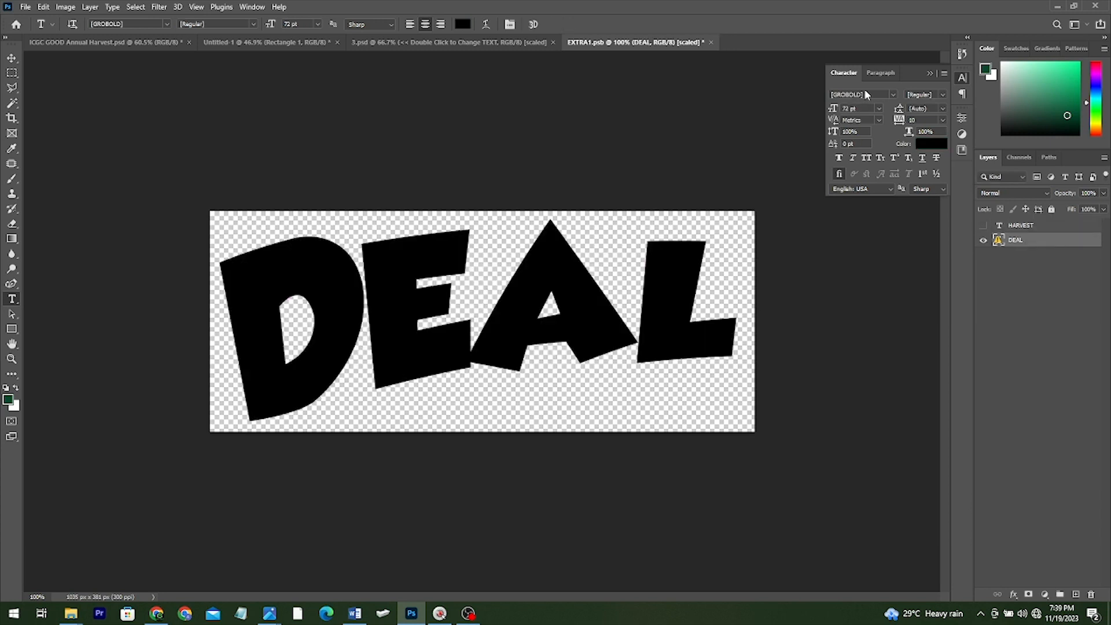
left_click(865, 95)
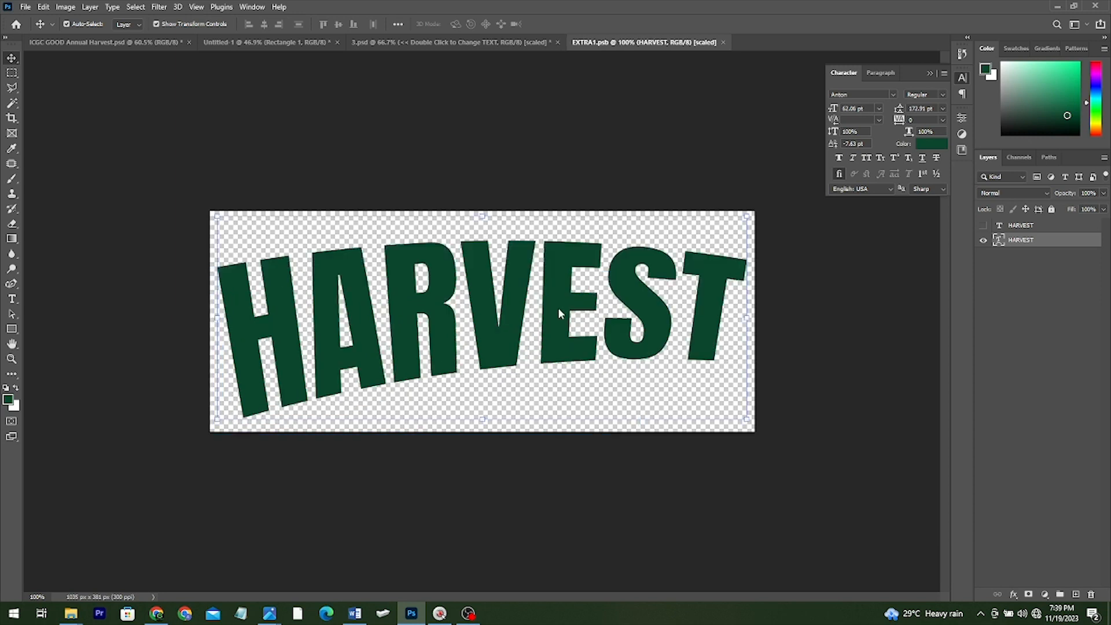
In 3.psd, hide the BACKGROUND layer and stamp visible layers with Shift+Ctrl+Alt+E
left_click(451, 43)
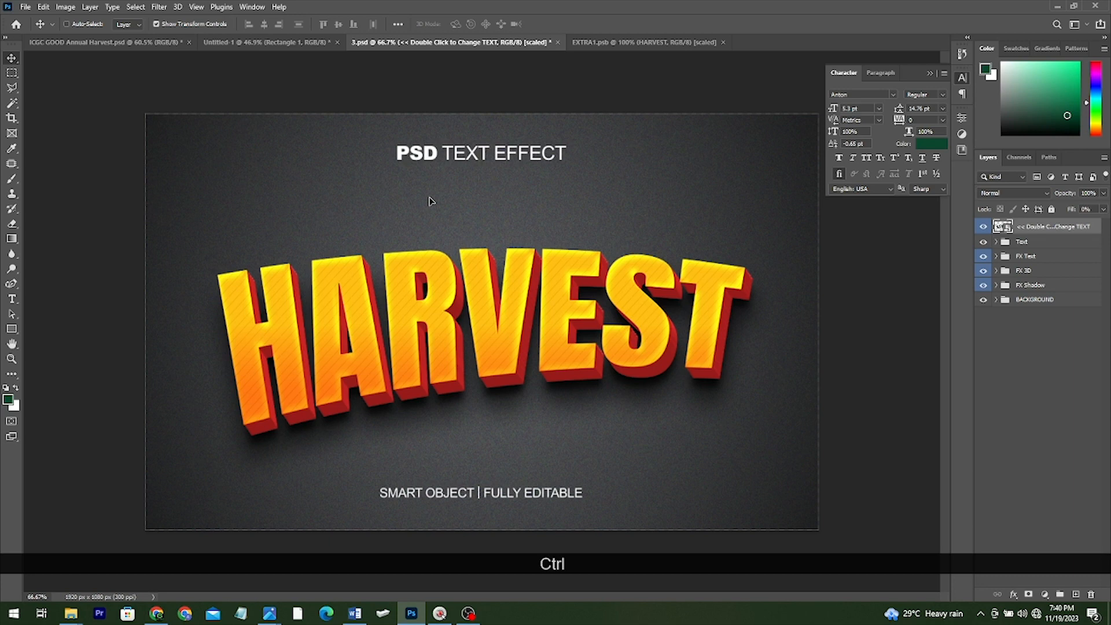
left_click(983, 300)
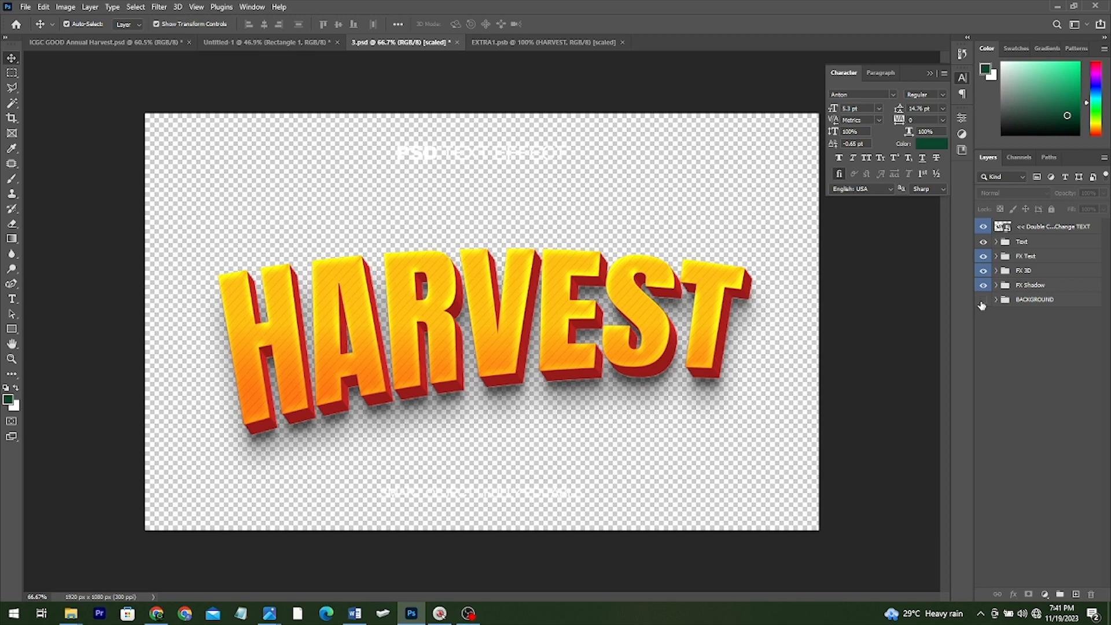
key("shift+ctrl+alt")
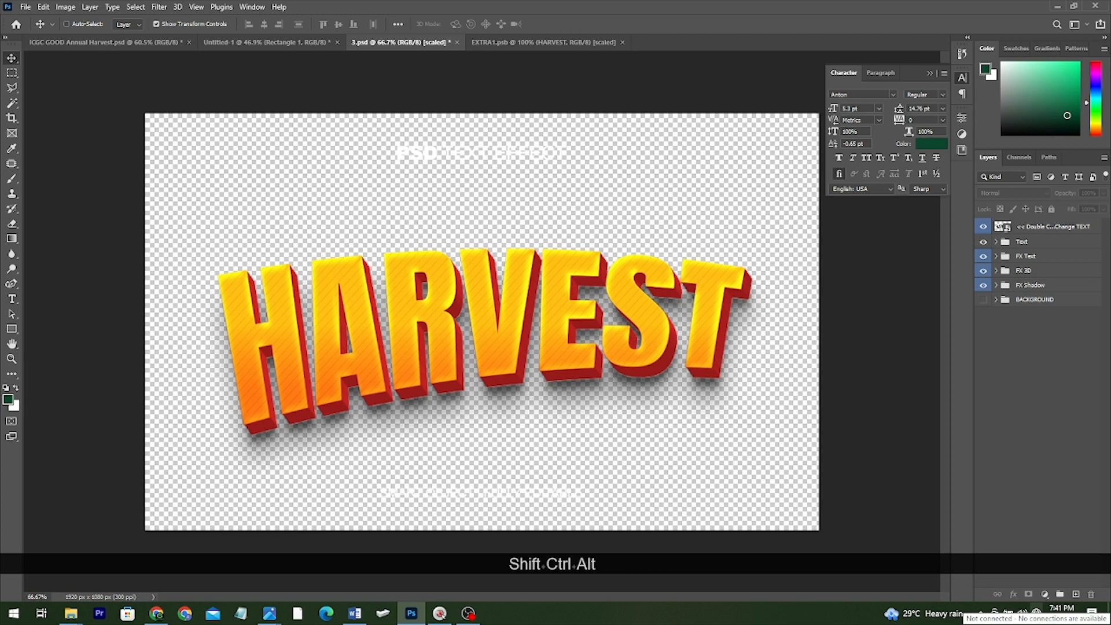
key("shift+ctrl+alt+e")
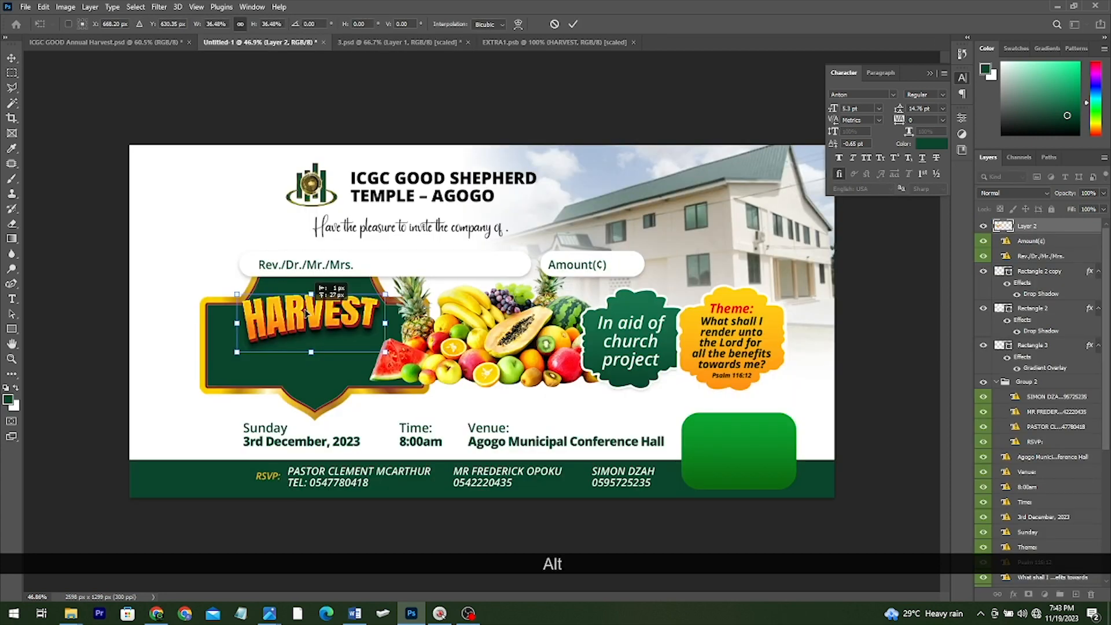
Nudge the orange 3D HARVEST artwork up to sit at the emblem's top
left_click_drag(307, 313, 307, 306)
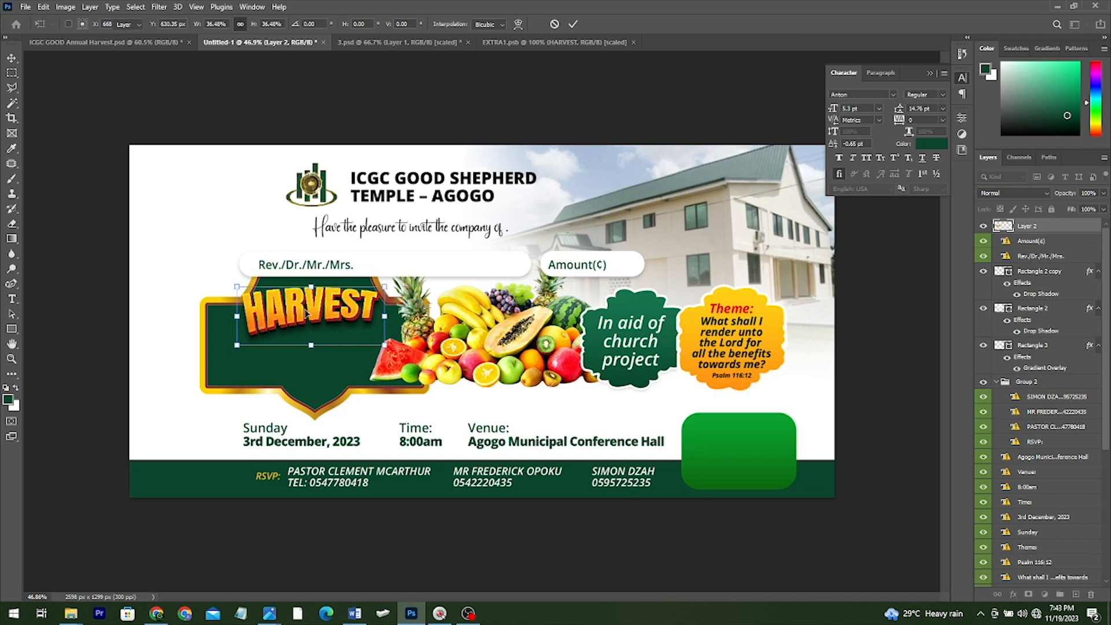